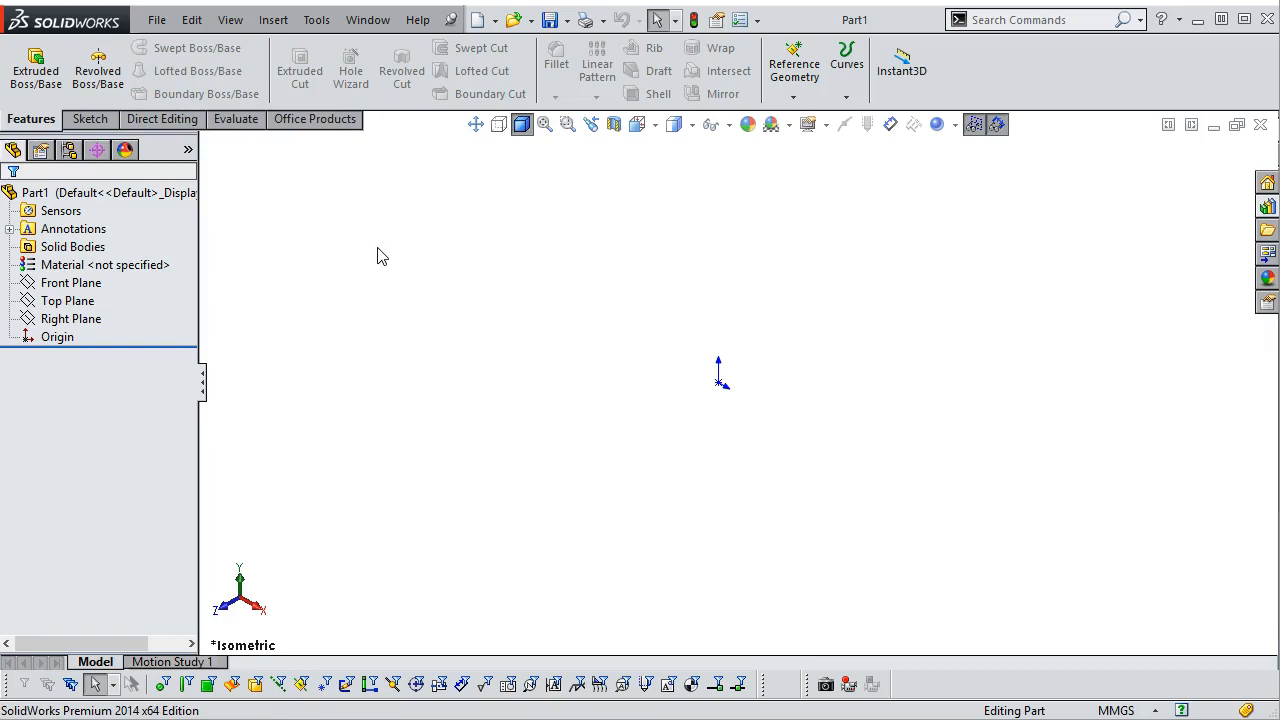
Step: Examine the Split Block drawing in Figure P3-3 for its shape and dimensions
left_click_drag(1279, 78, 684, 16)
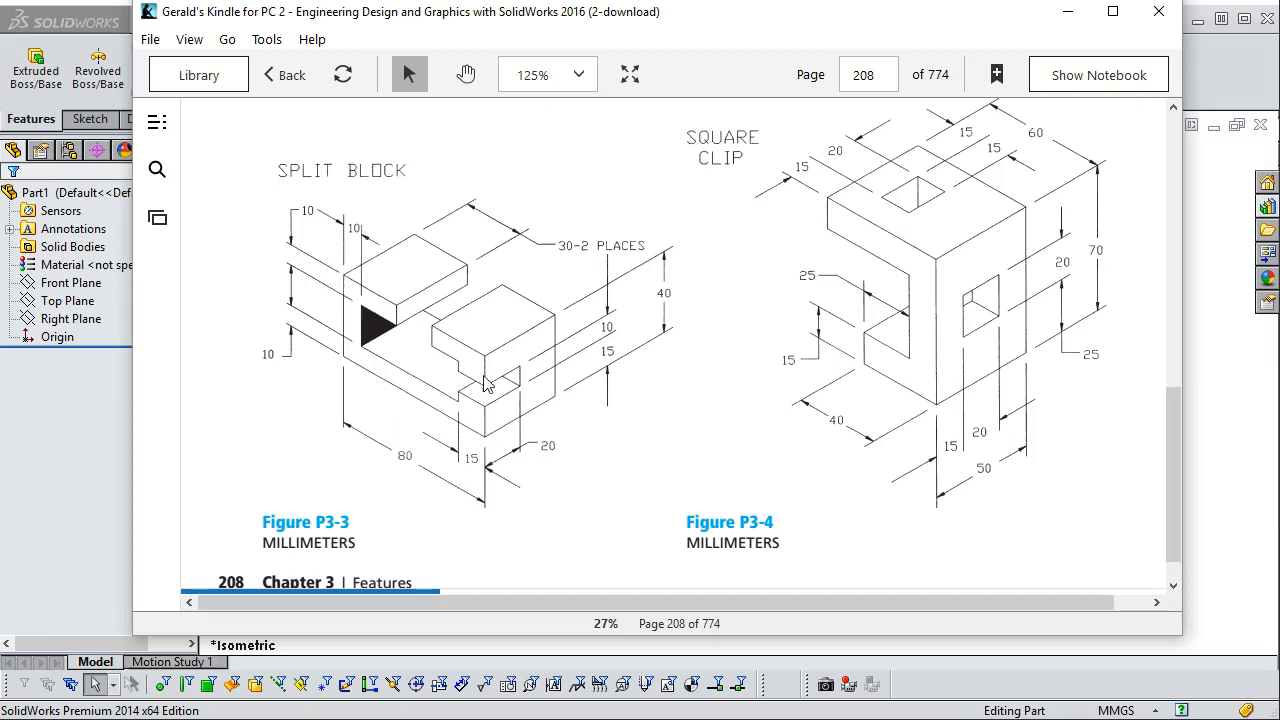
left_click_drag(608, 22, 1279, 85)
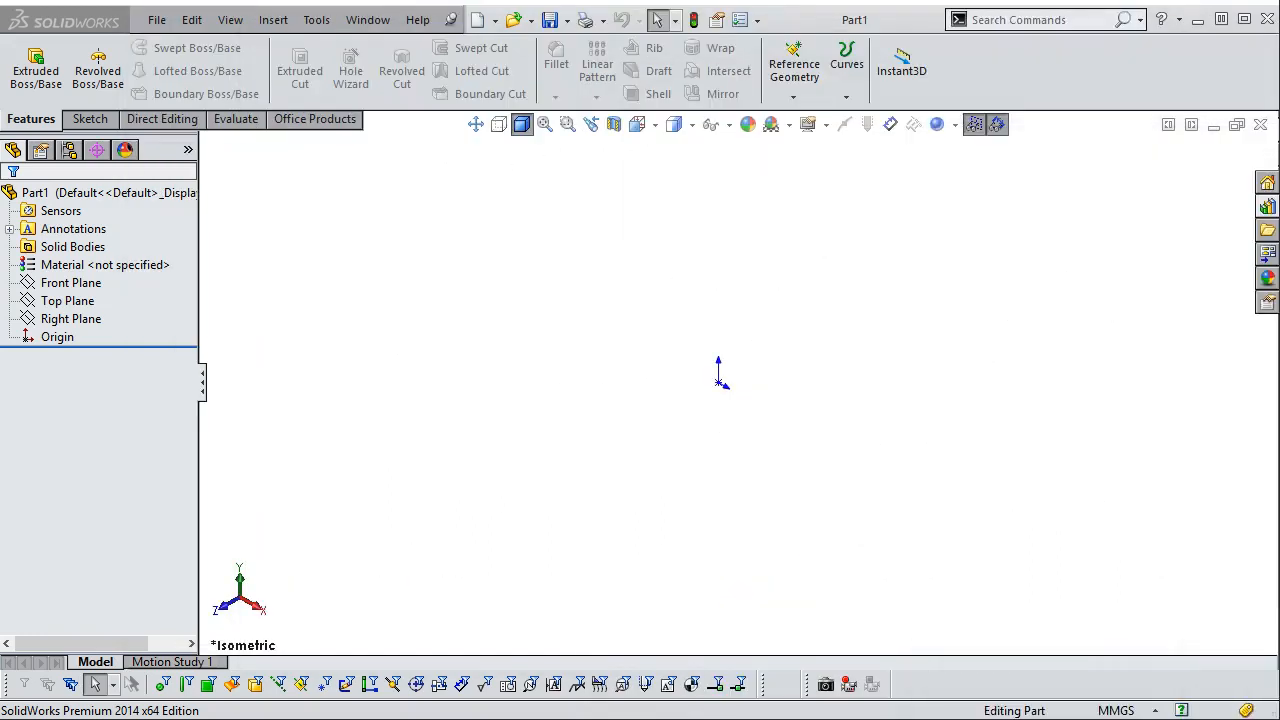
Step: Start a sketch on the Front Plane and add a vertical, infinite-length centerline through the origin
left_click(80, 283)
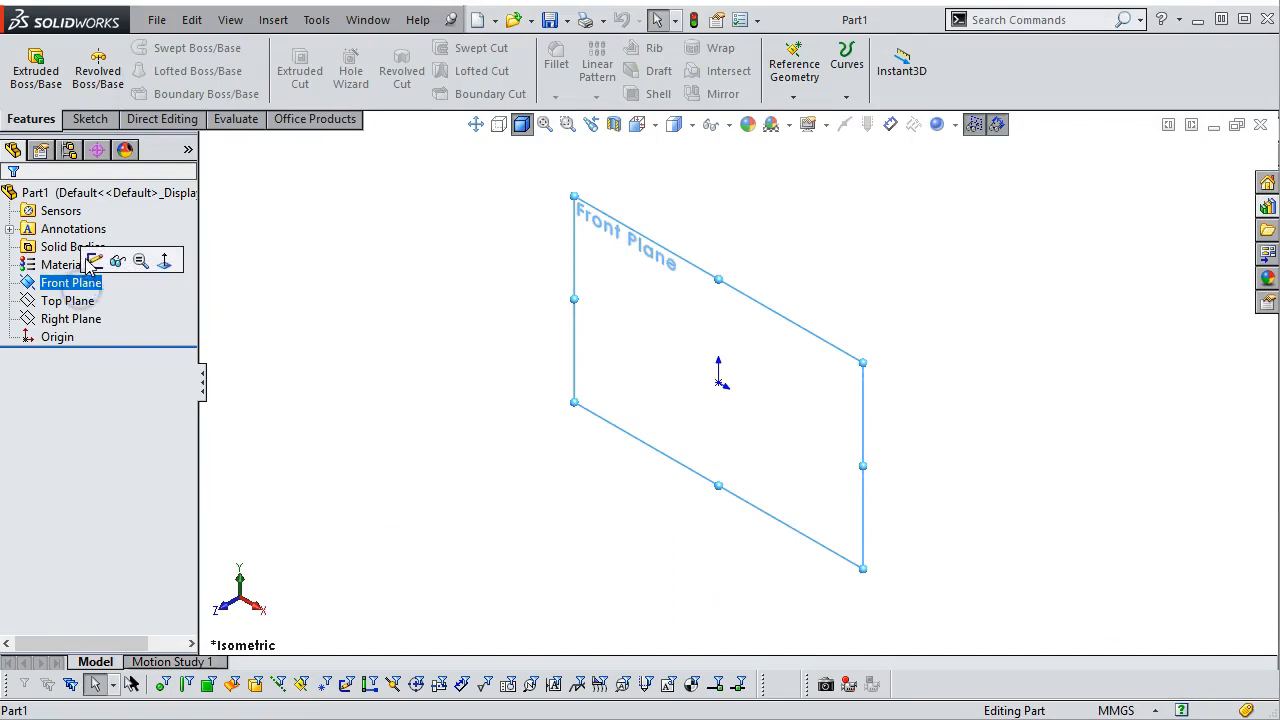
left_click(92, 261)
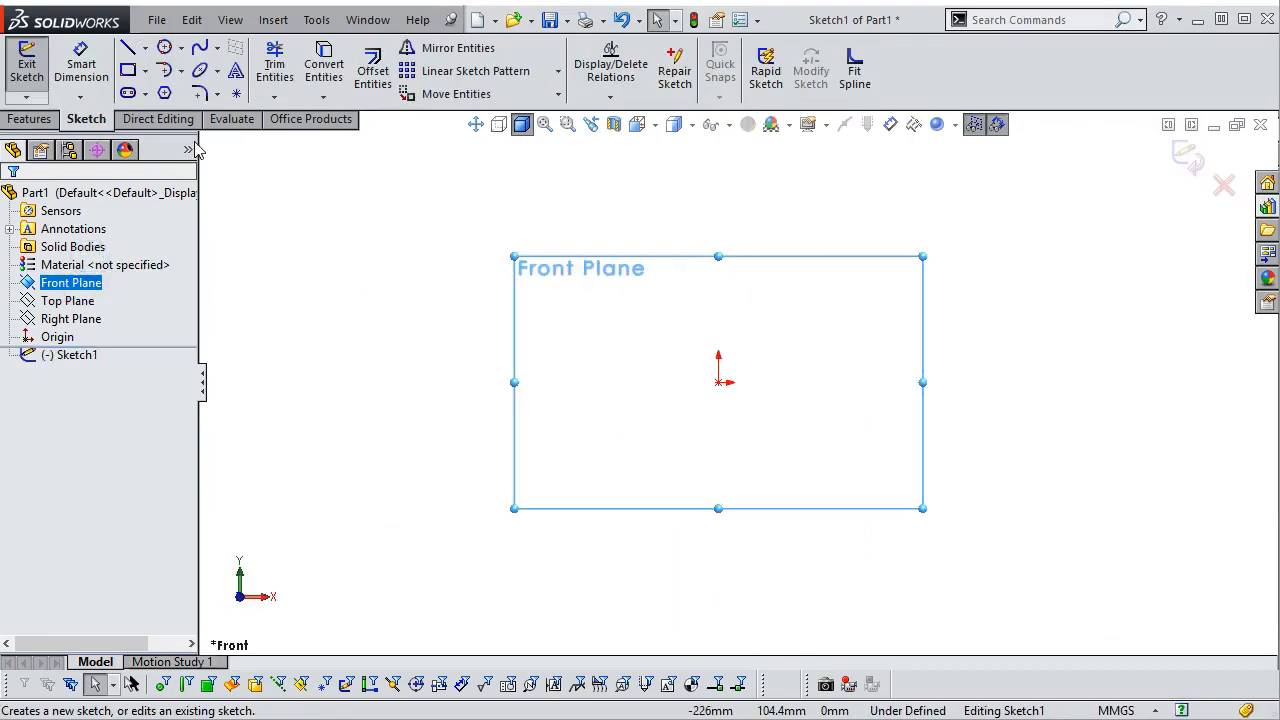
left_click(145, 48)
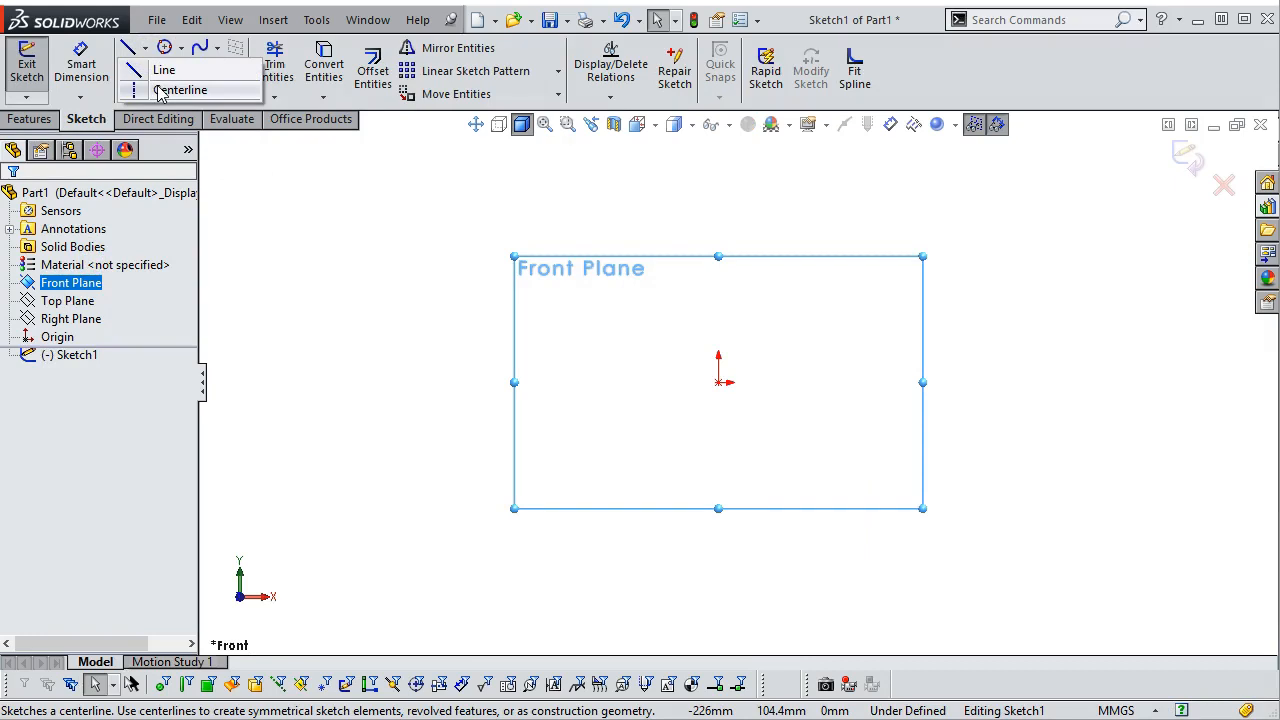
left_click(160, 90)
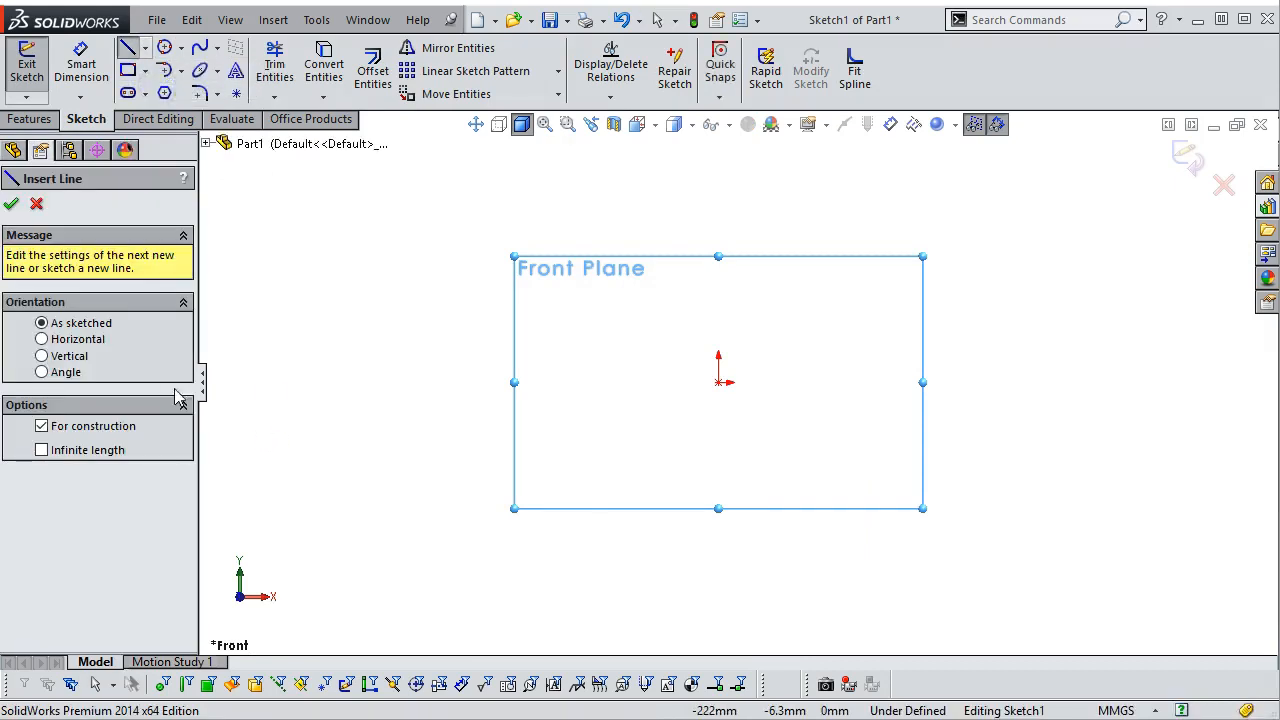
left_click(59, 358)
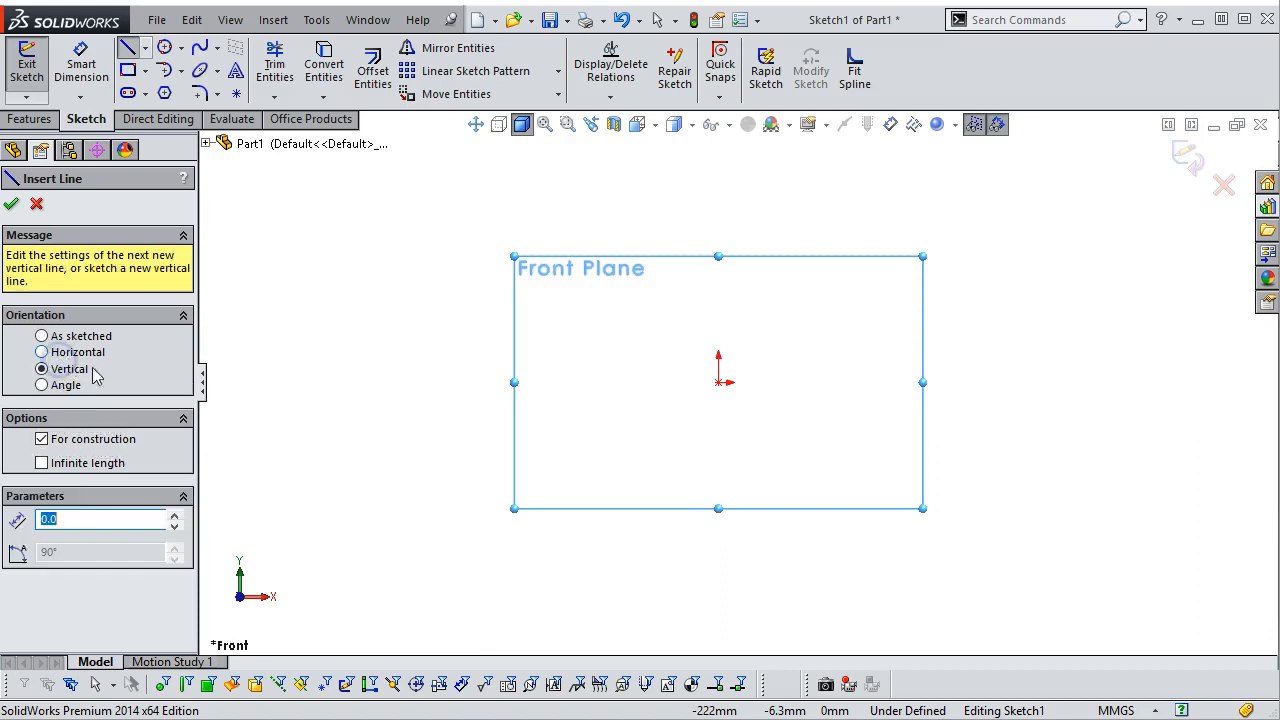
left_click(88, 462)
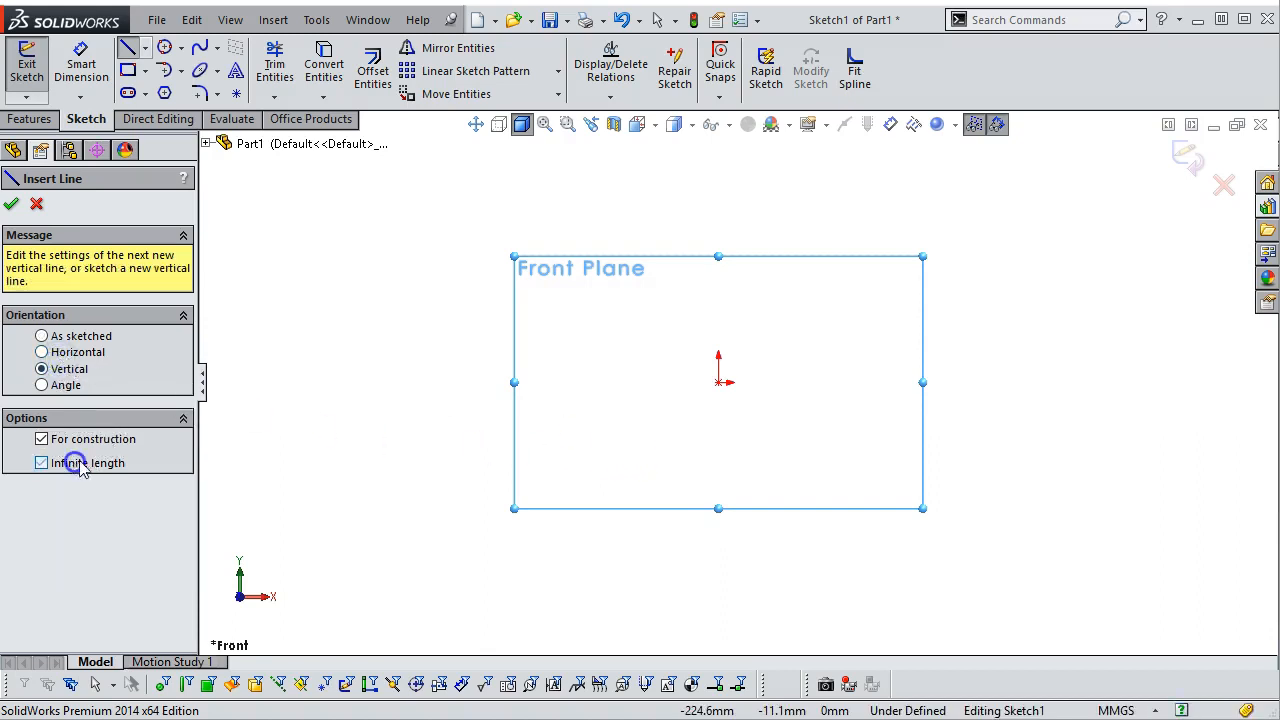
left_click(720, 382)
right_click(790, 290)
left_click(838, 304)
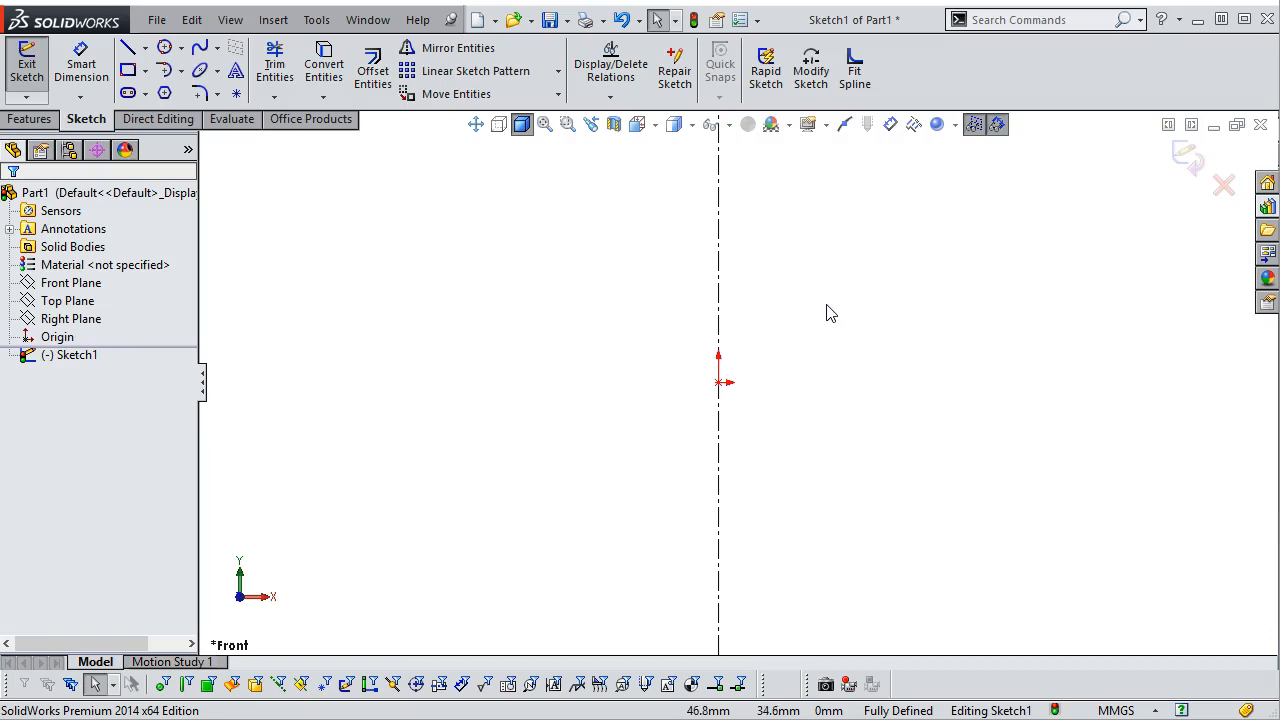
right_click(786, 205)
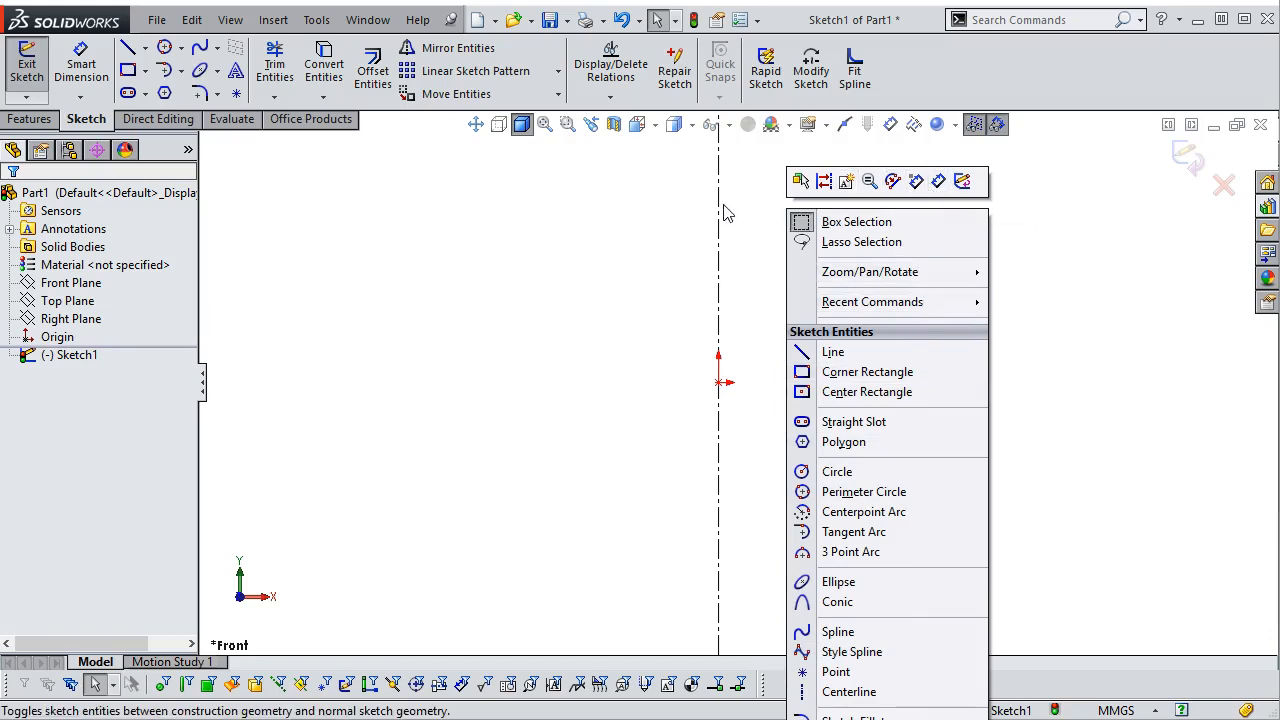
left_click(668, 252)
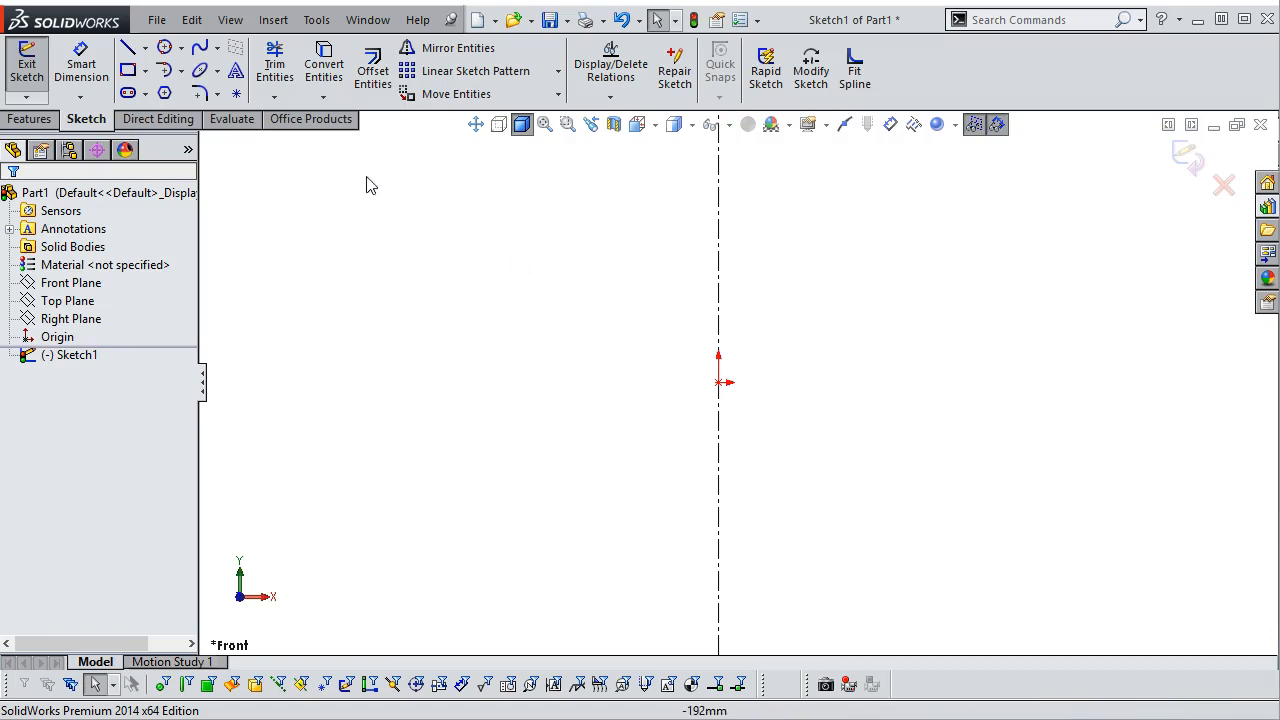
Step: Sketch an open line chain from the origin: about 61 mm right, about 52 mm up, and about 35 mm back left
left_click(128, 52)
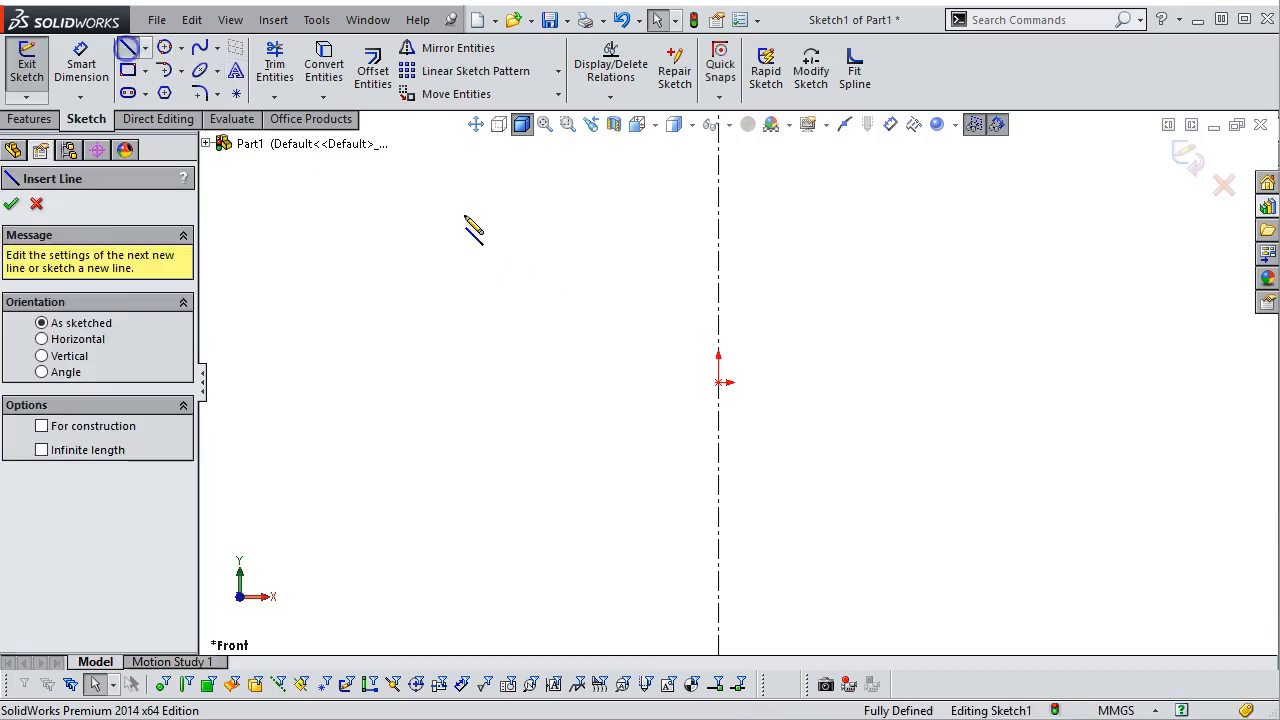
left_click(719, 382)
left_click(859, 382)
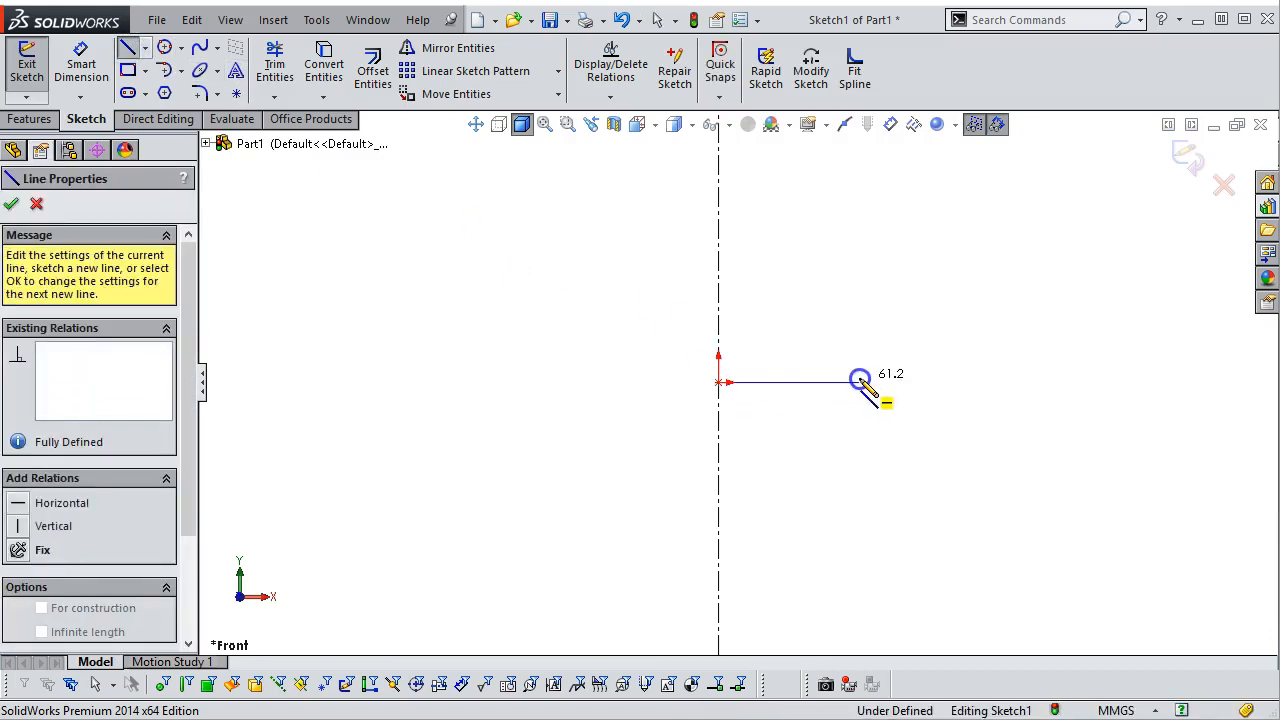
left_click(859, 264)
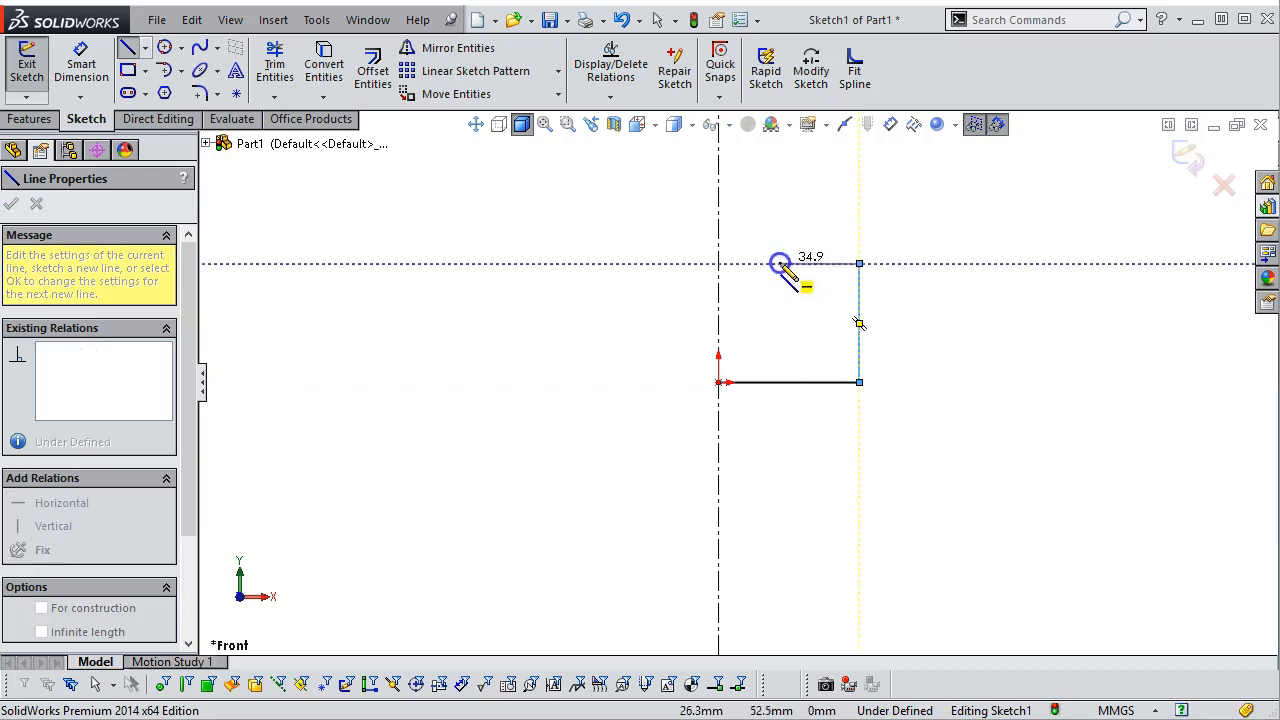
left_click(778, 264)
Step: Add an 80 mm doubled-distance dimension between the vertical line and the centerline
right_click(920, 257)
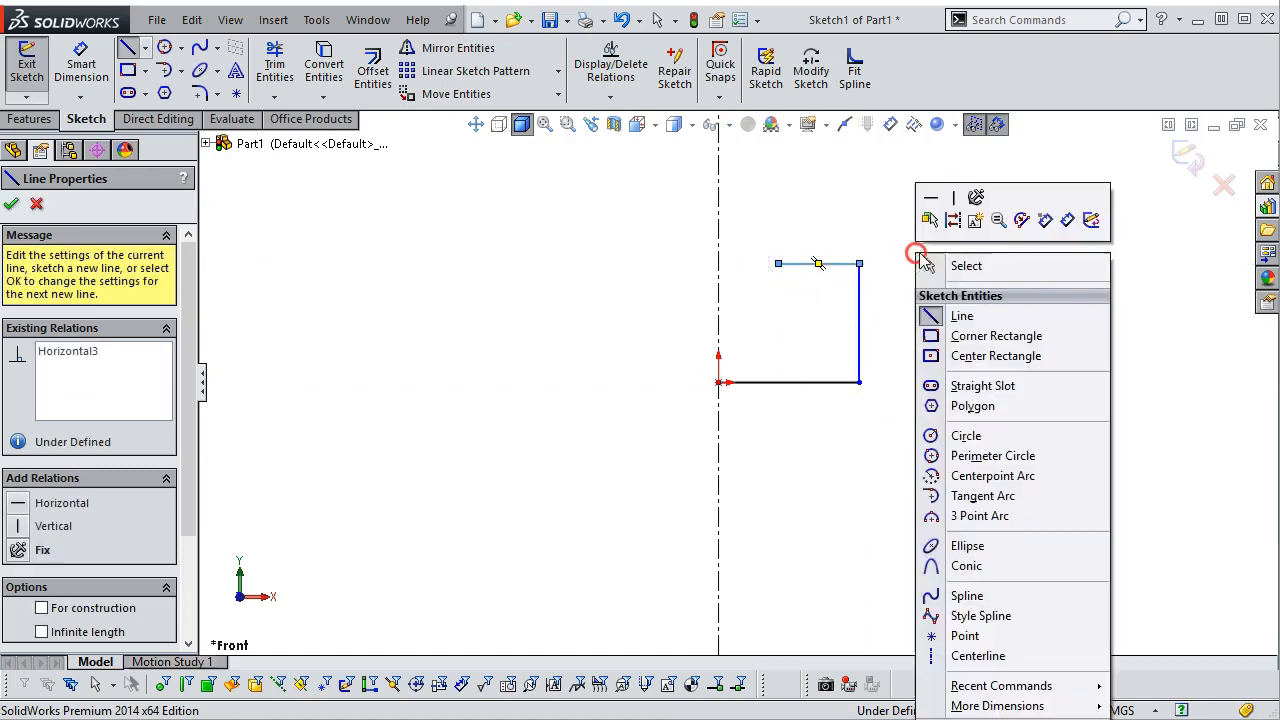
left_click(1067, 220)
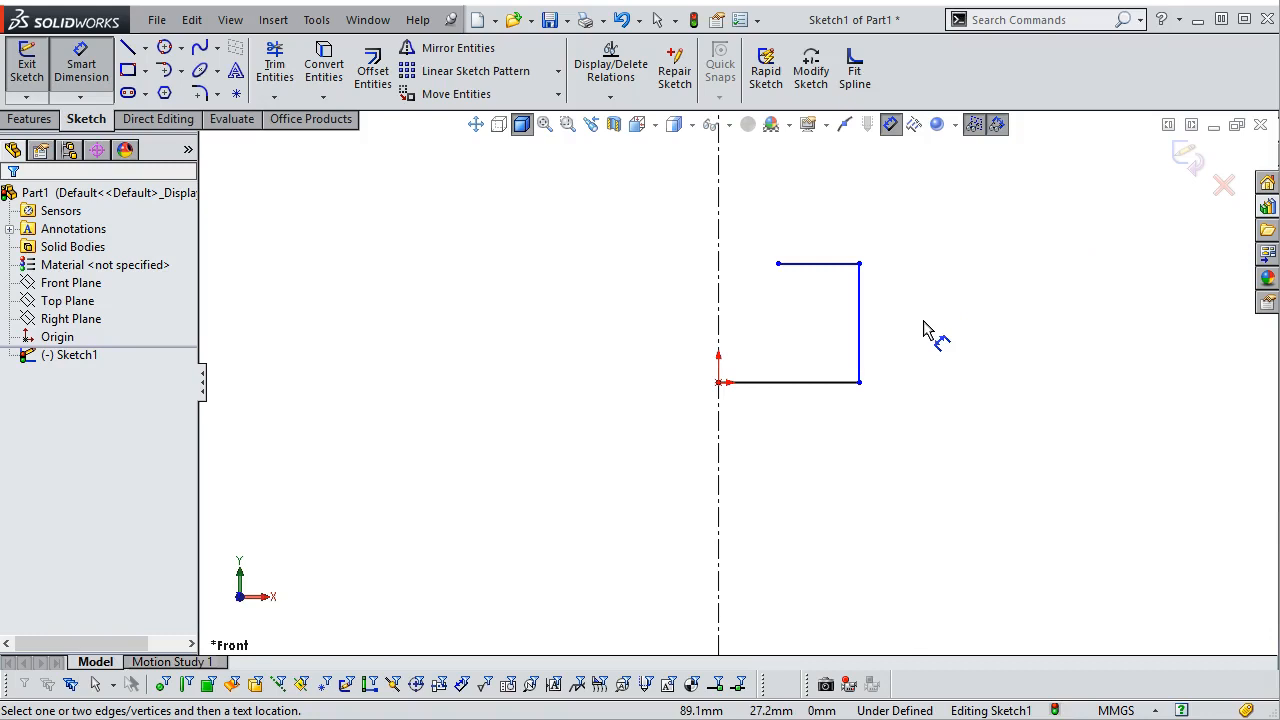
left_click(854, 360)
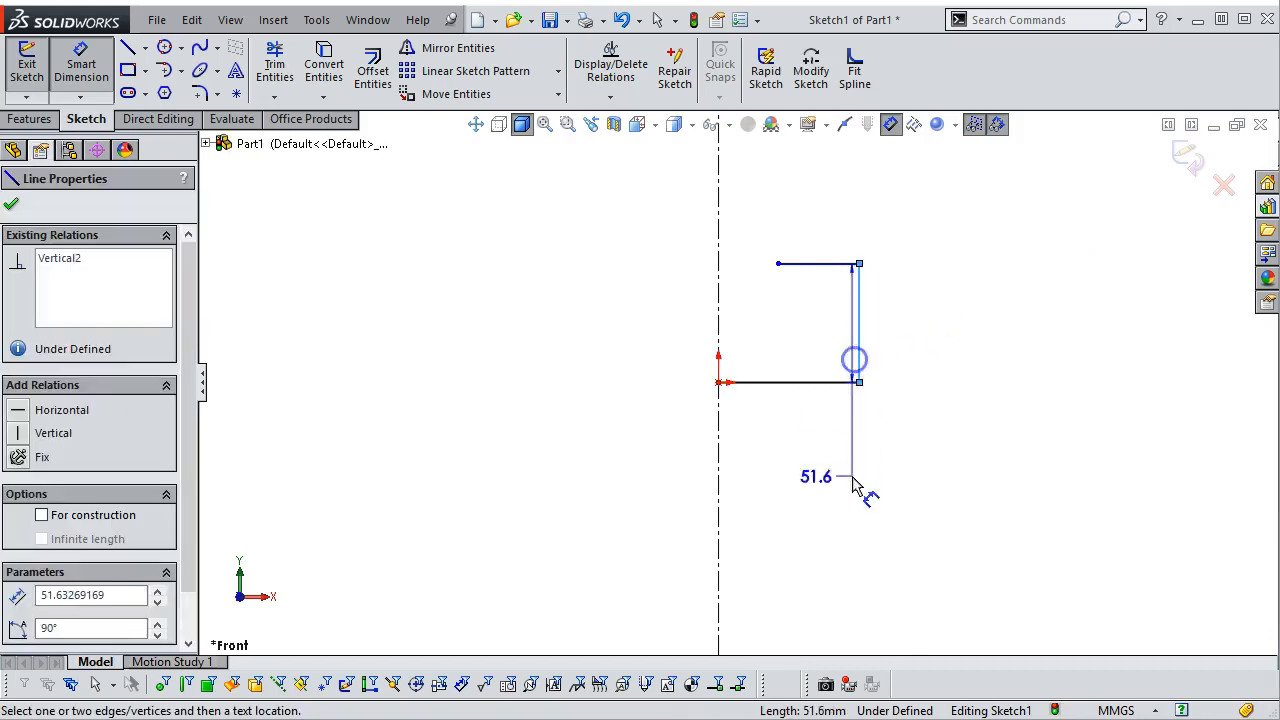
left_click(719, 463)
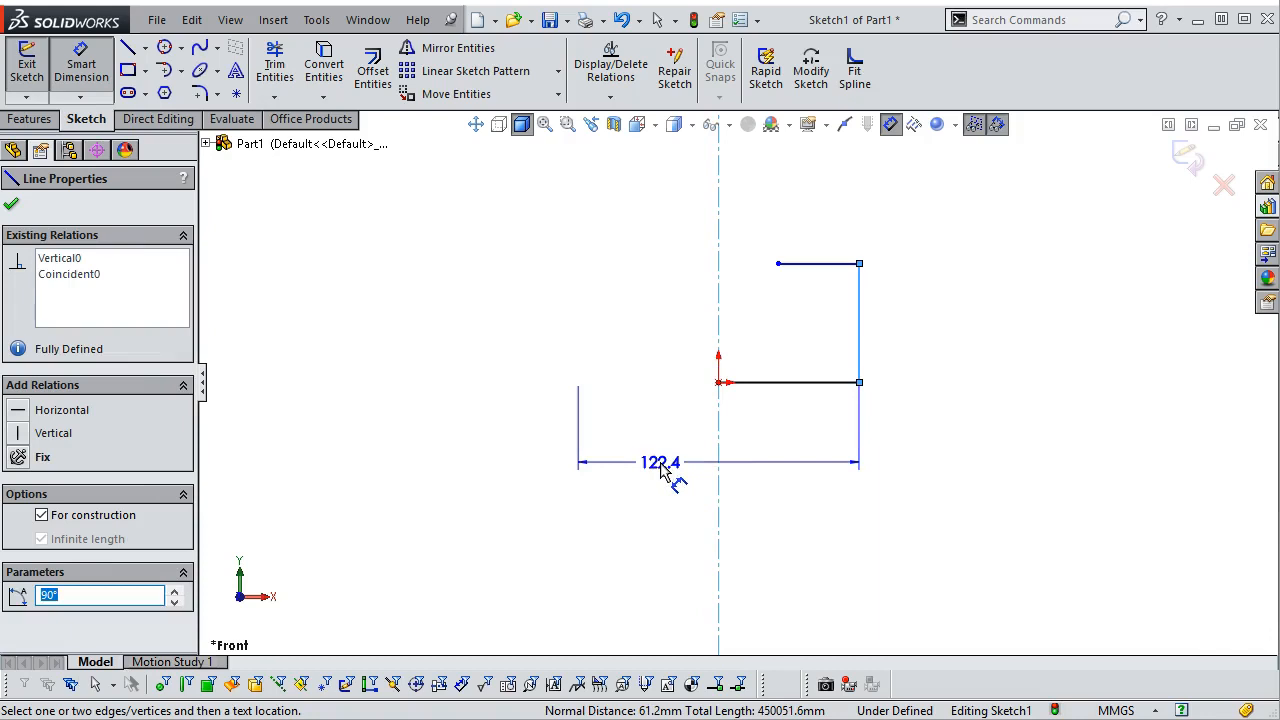
left_click(660, 470)
type("80")
key("Return")
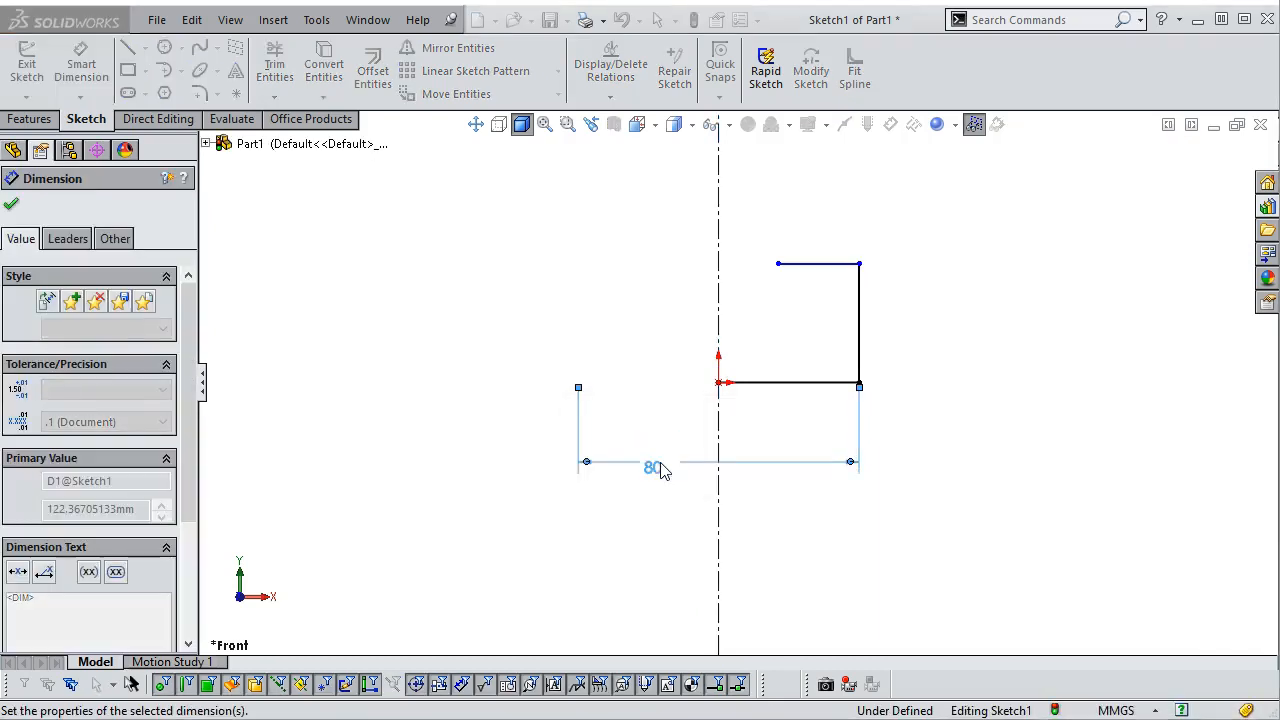
left_click(865, 357)
left_click(920, 337)
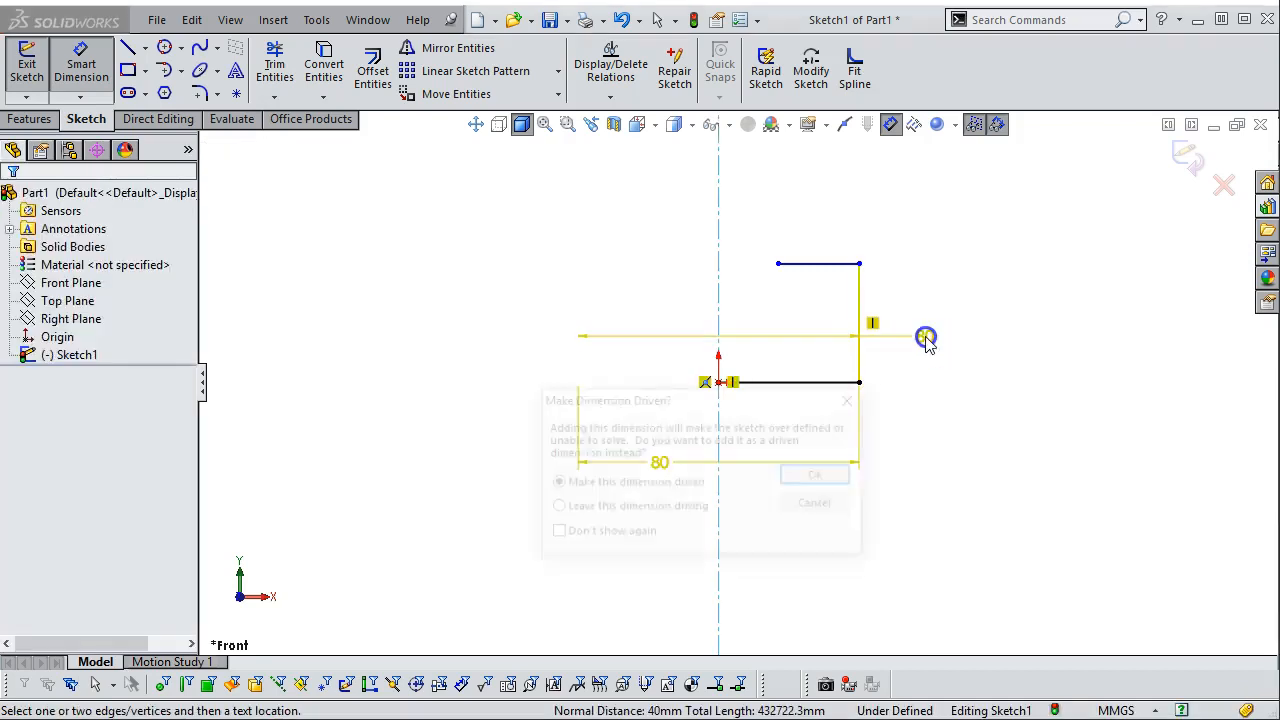
left_click(820, 503)
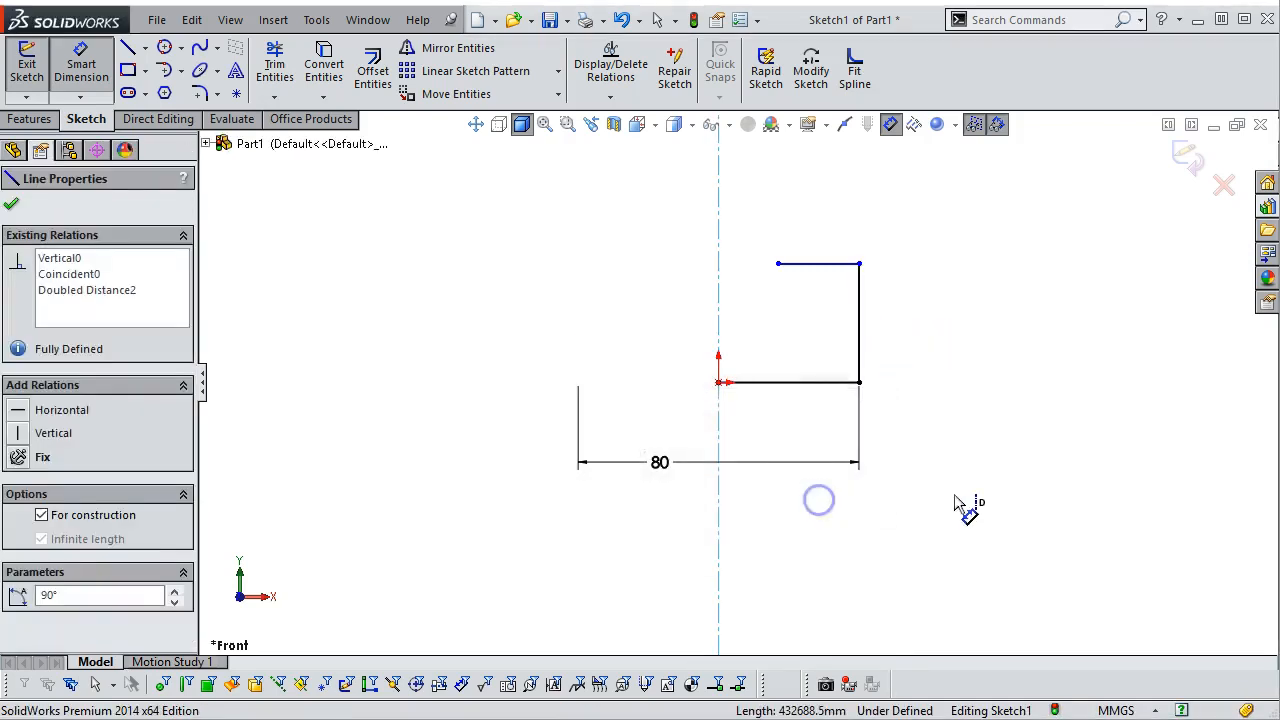
Step: Dimension the vertical line's height as 40 mm
left_click(857, 350)
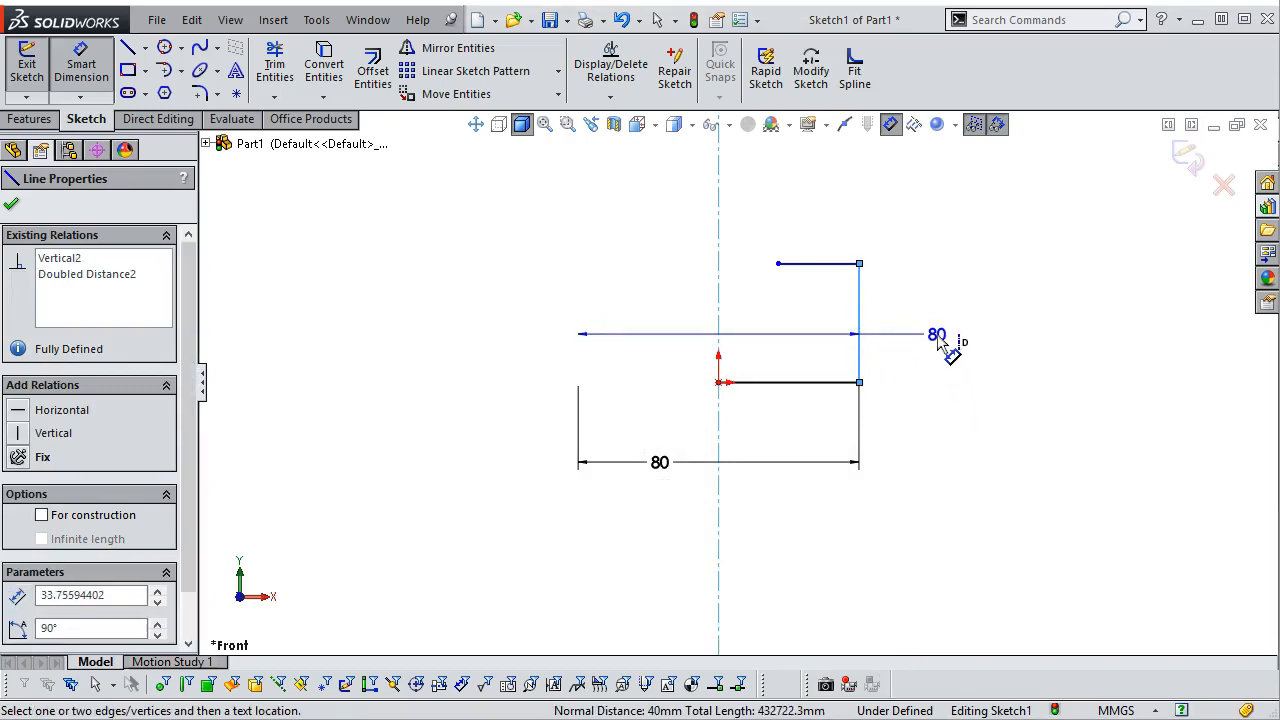
left_click(955, 338)
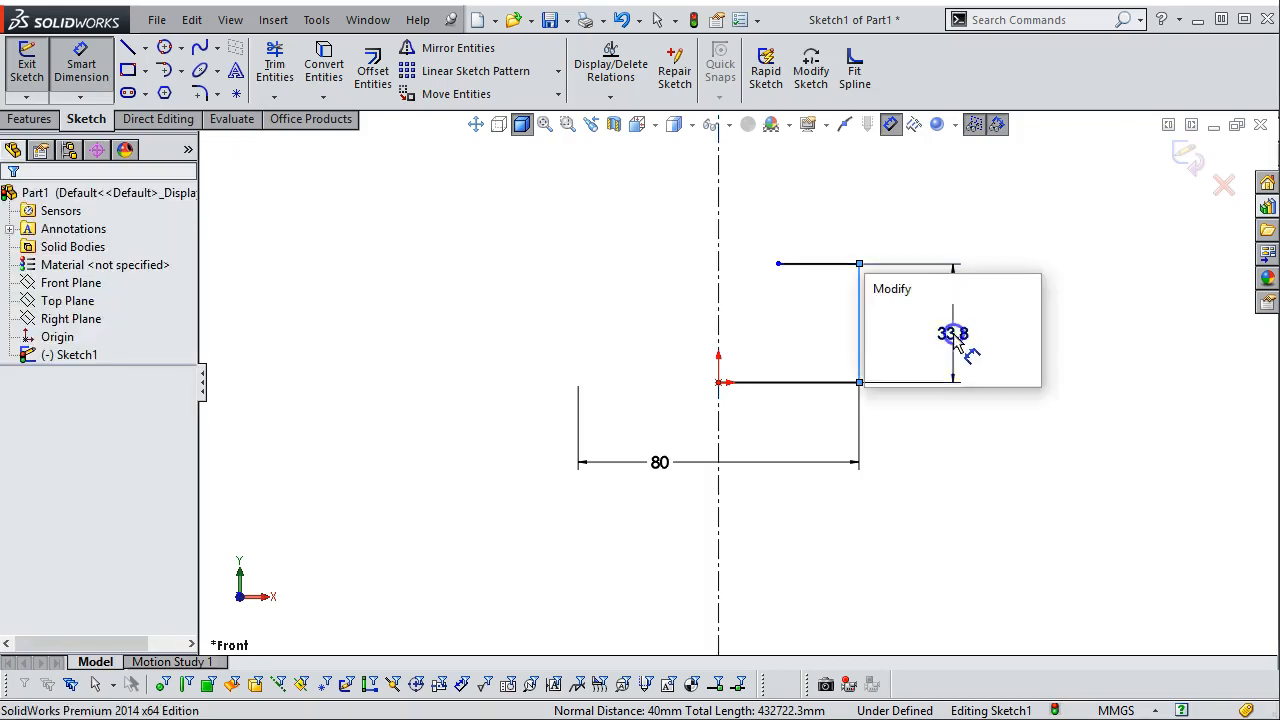
type("40")
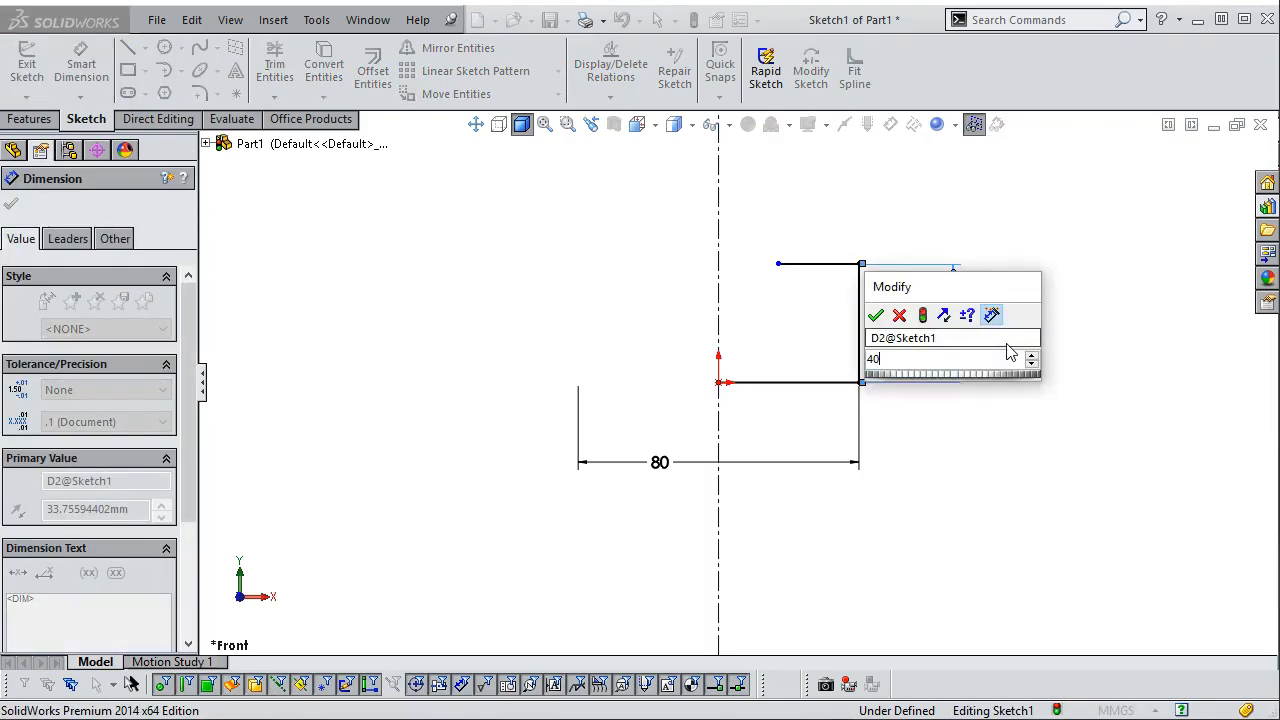
key("Return")
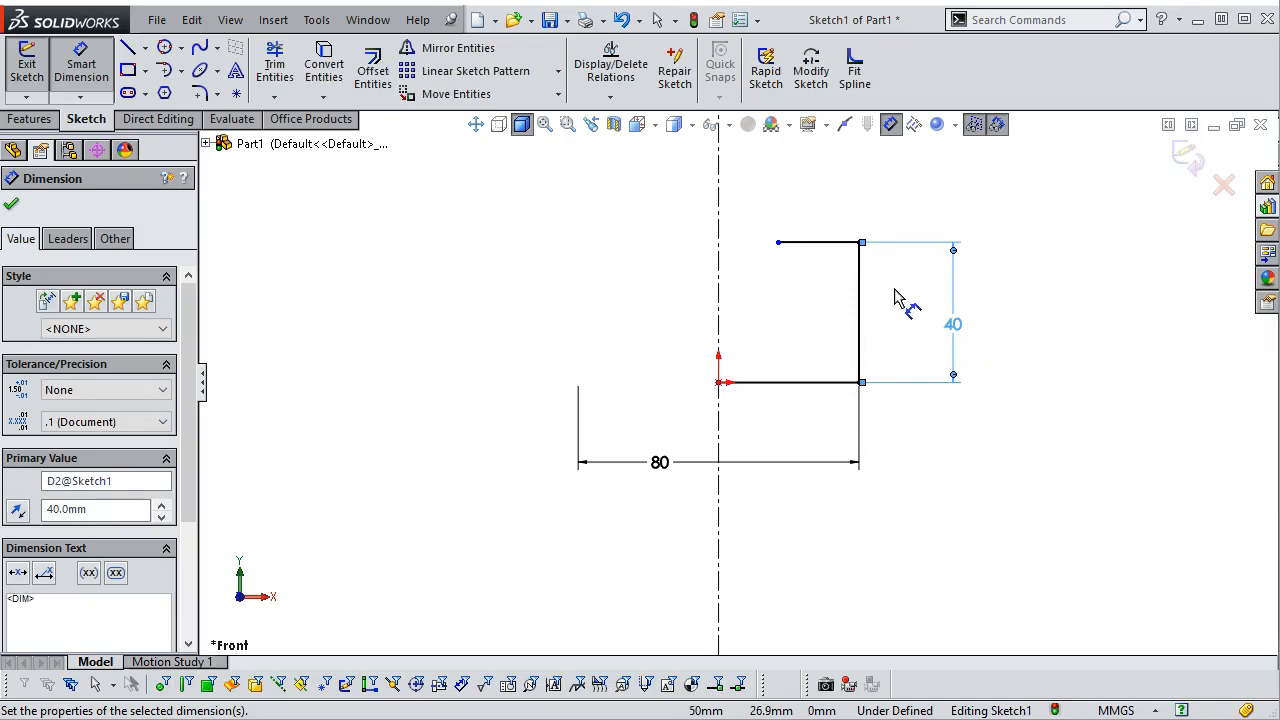
Step: Dimension the upper horizontal line's length as 30 mm
left_click(828, 242)
left_click(826, 207)
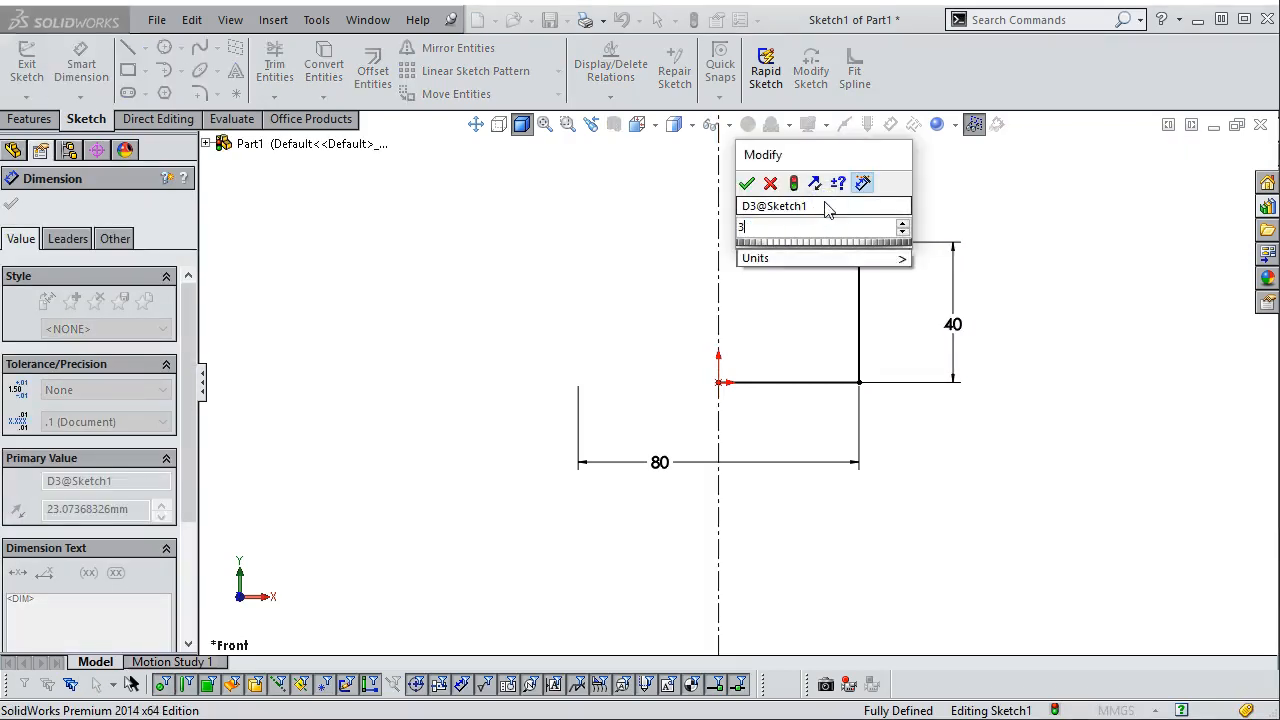
key("Return")
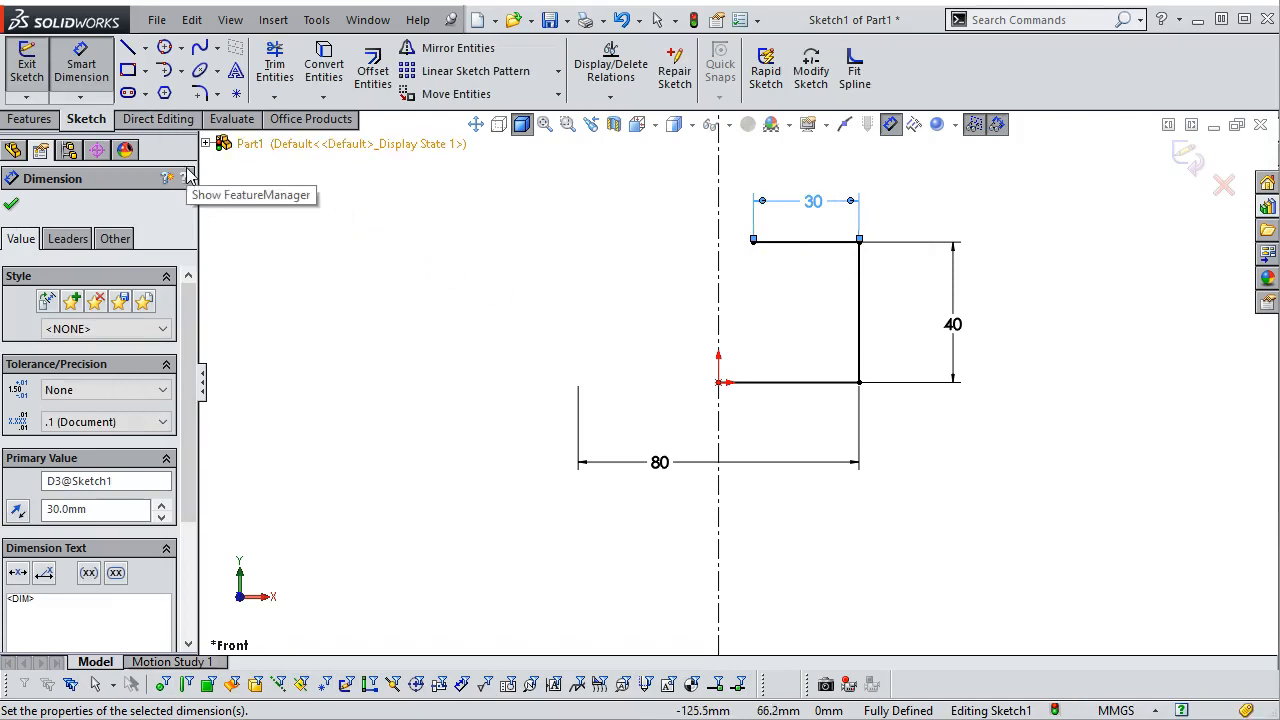
Step: Mirror the three profile lines about the vertical centerline
right_click(500, 184)
left_click(560, 243)
mouse_move(928, 182)
left_mouse_down()
mouse_move(583, 391)
mouse_move(445, 500)
left_mouse_up()
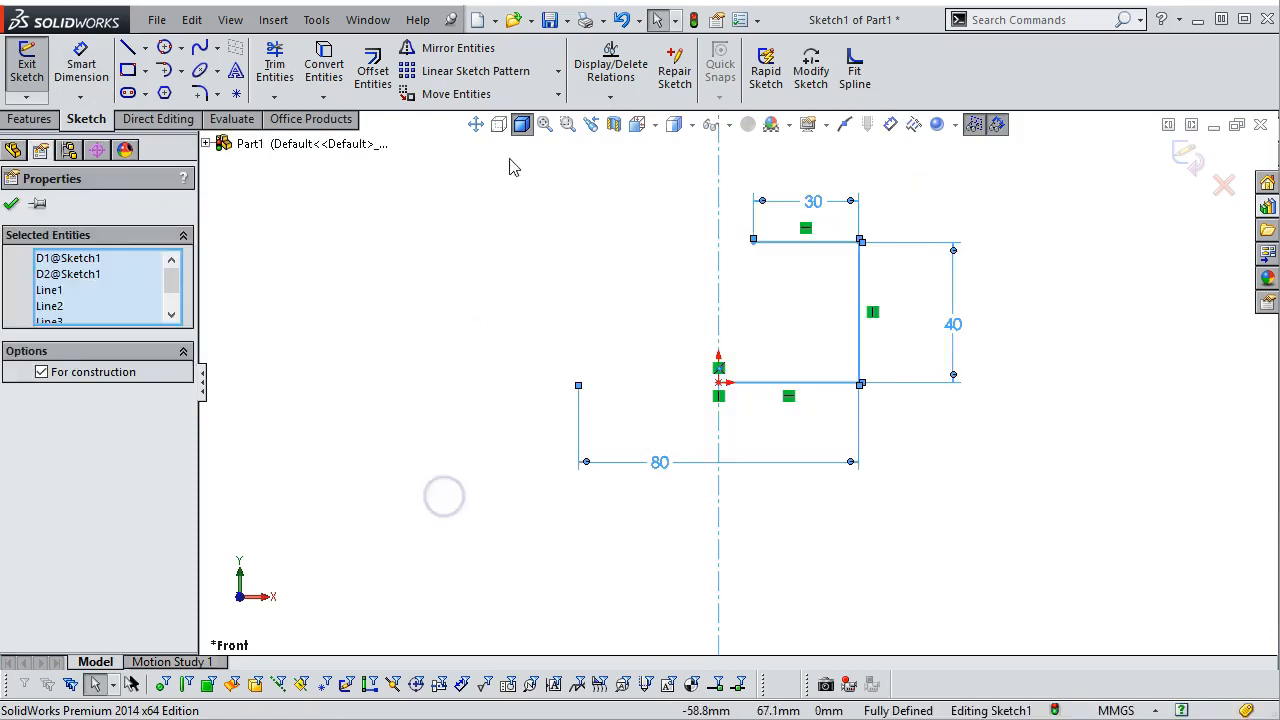
key("Escape")
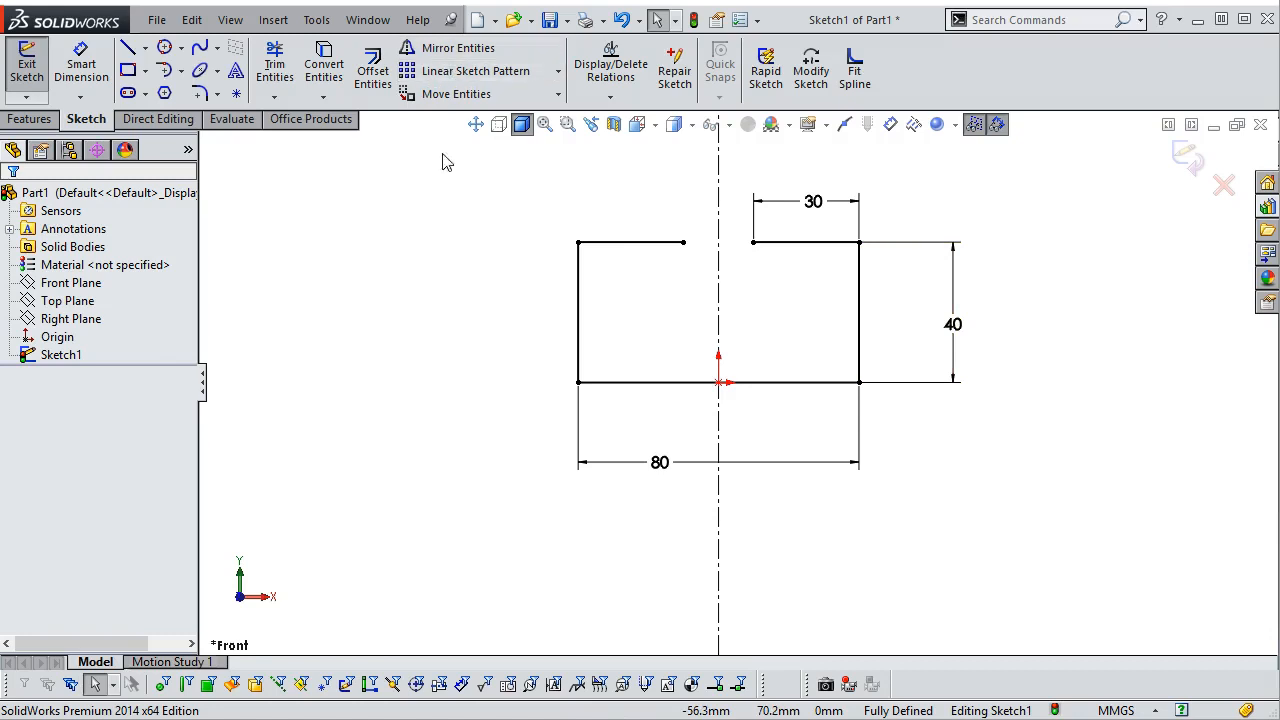
mouse_move(938, 179)
left_mouse_down()
mouse_move(866, 237)
mouse_move(367, 488)
left_mouse_up()
mouse_move(487, 189)
left_mouse_down()
mouse_move(822, 482)
mouse_move(975, 590)
left_mouse_up()
left_click(528, 249)
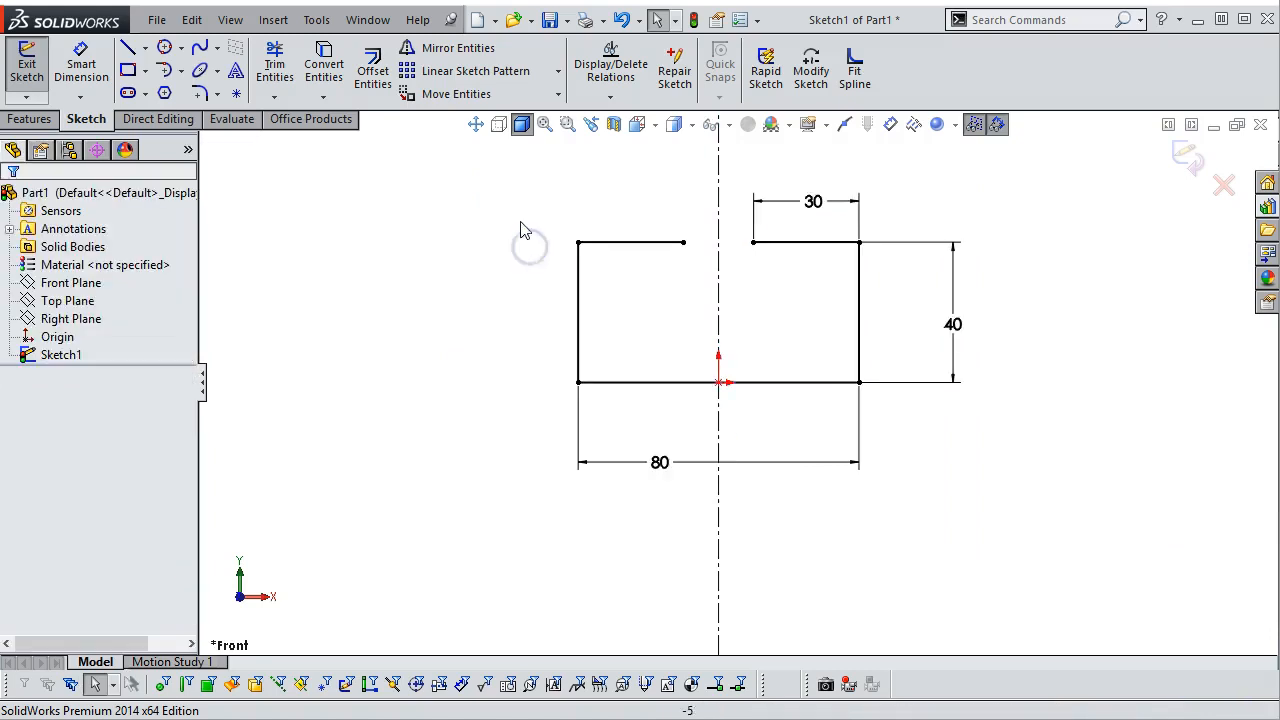
Step: Extrude the open profile 40 mm Blind as a thin feature with a 10 mm one-direction wall thickness
left_click(29, 119)
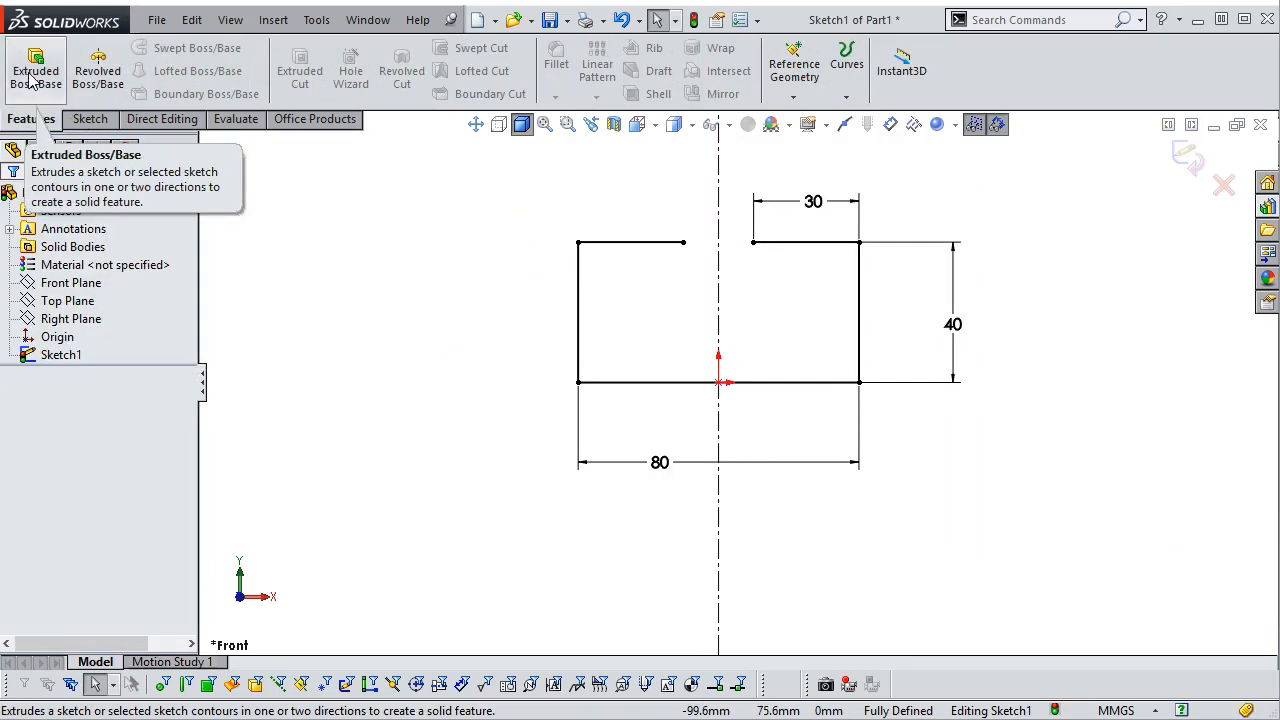
left_click(35, 70)
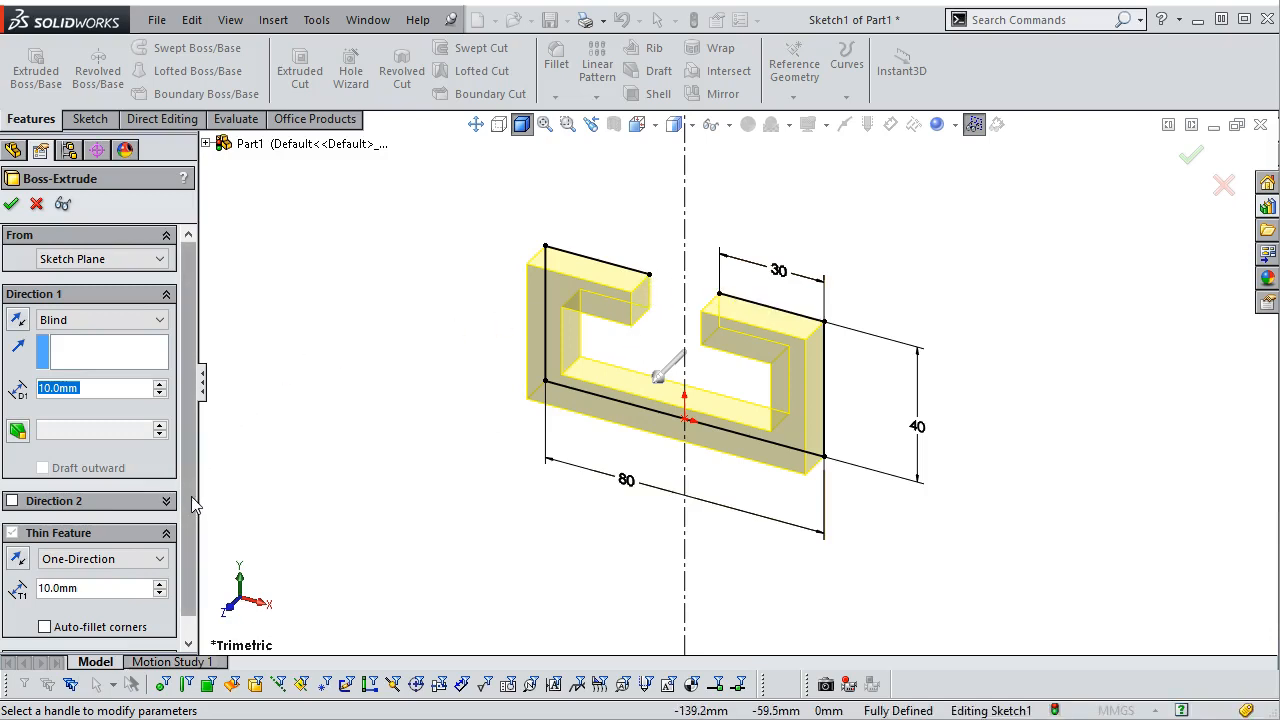
scroll(193, 505, "down", 1)
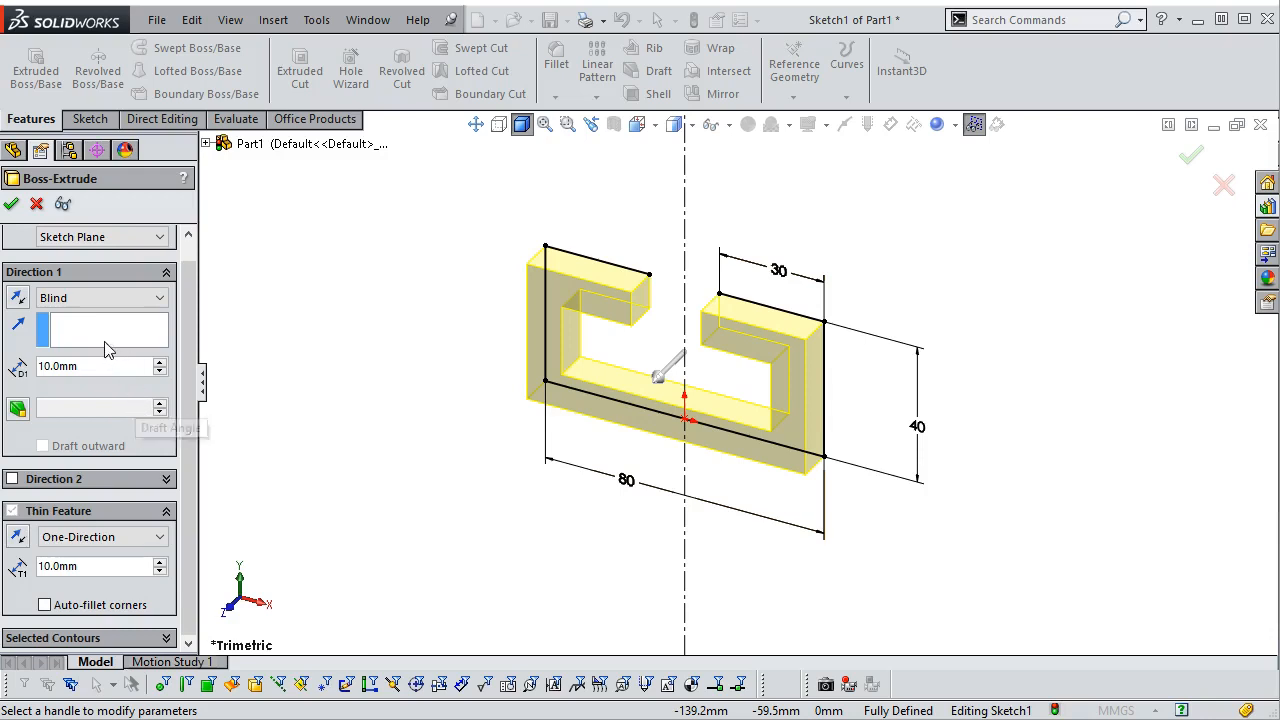
left_click(83, 294)
left_click(83, 294)
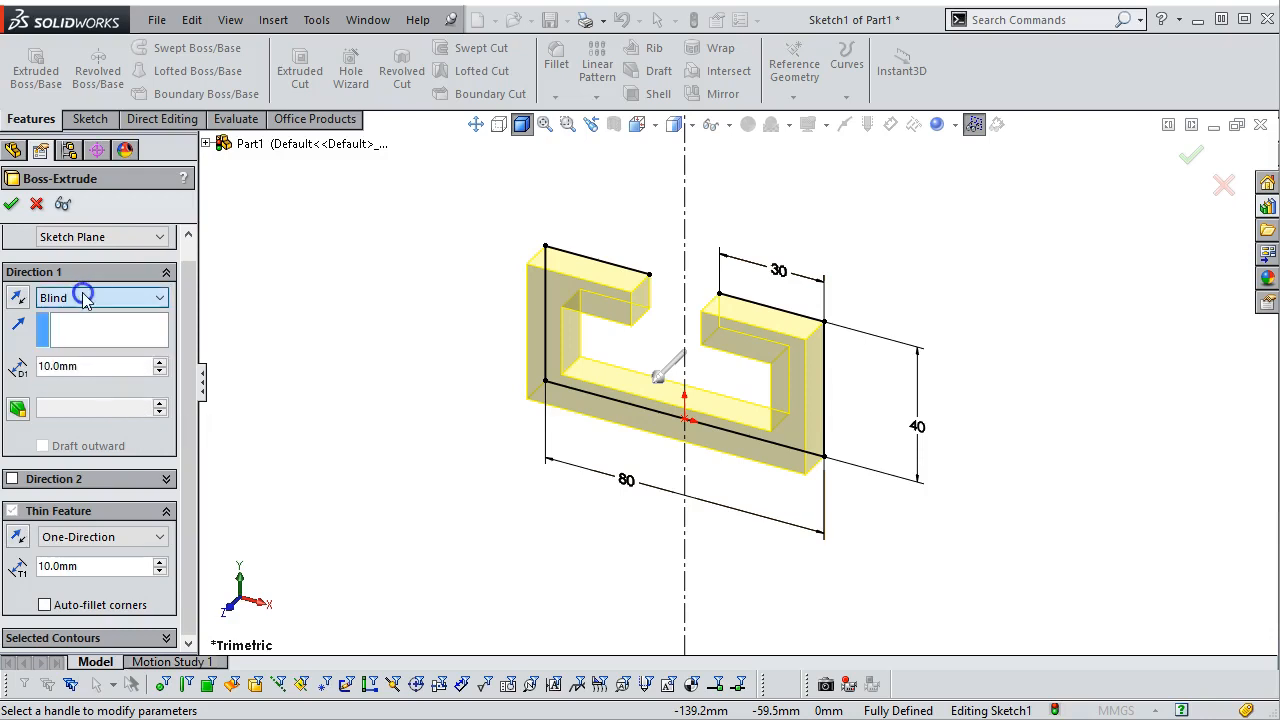
left_click(85, 367)
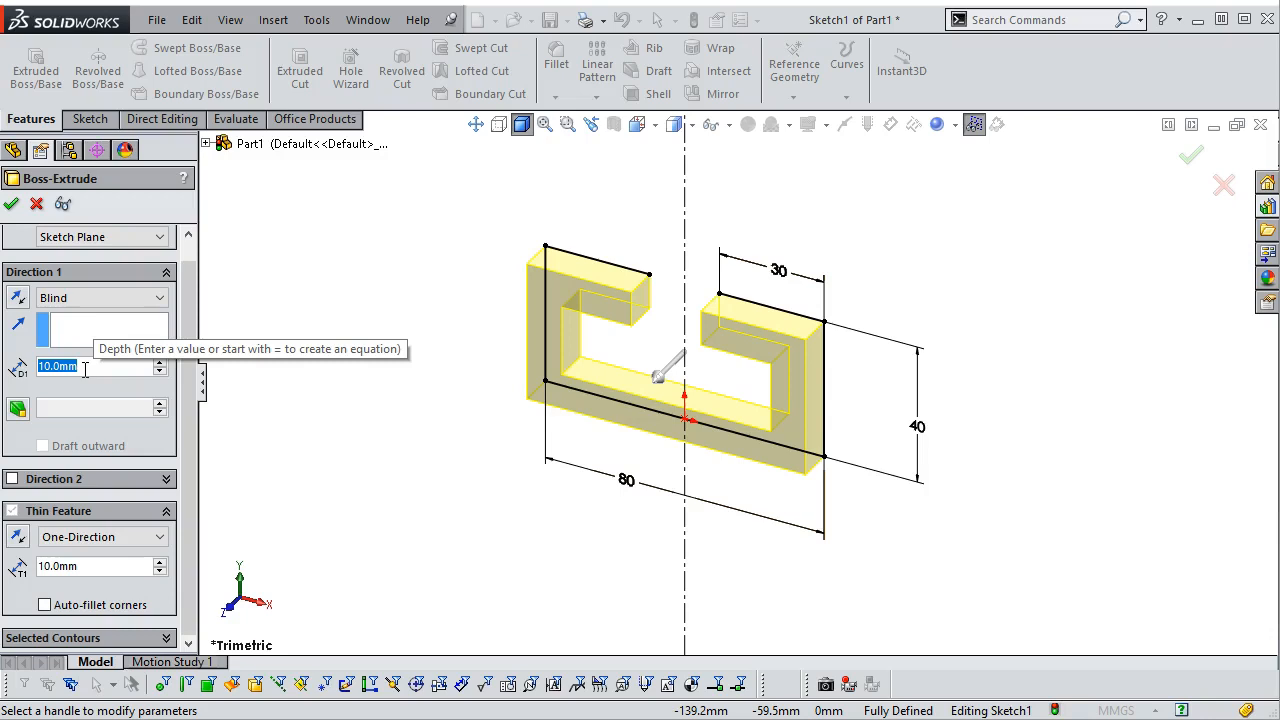
type("40")
key("Return")
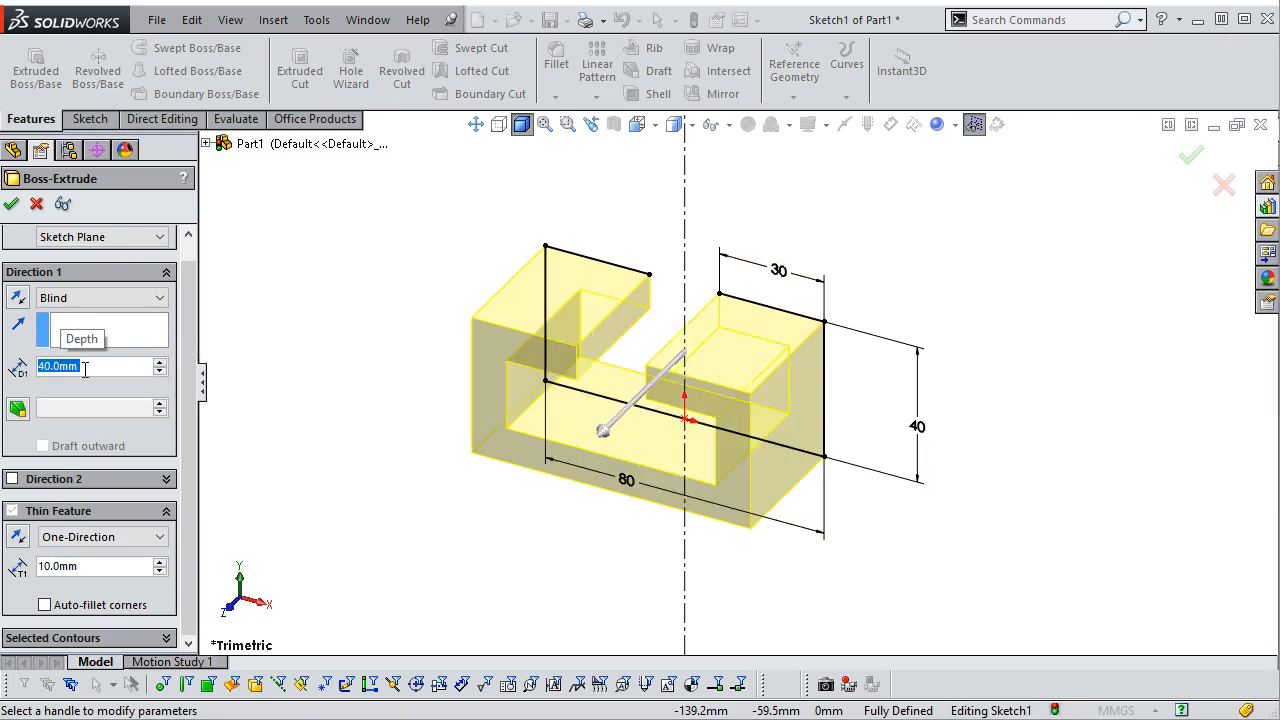
left_click(12, 204)
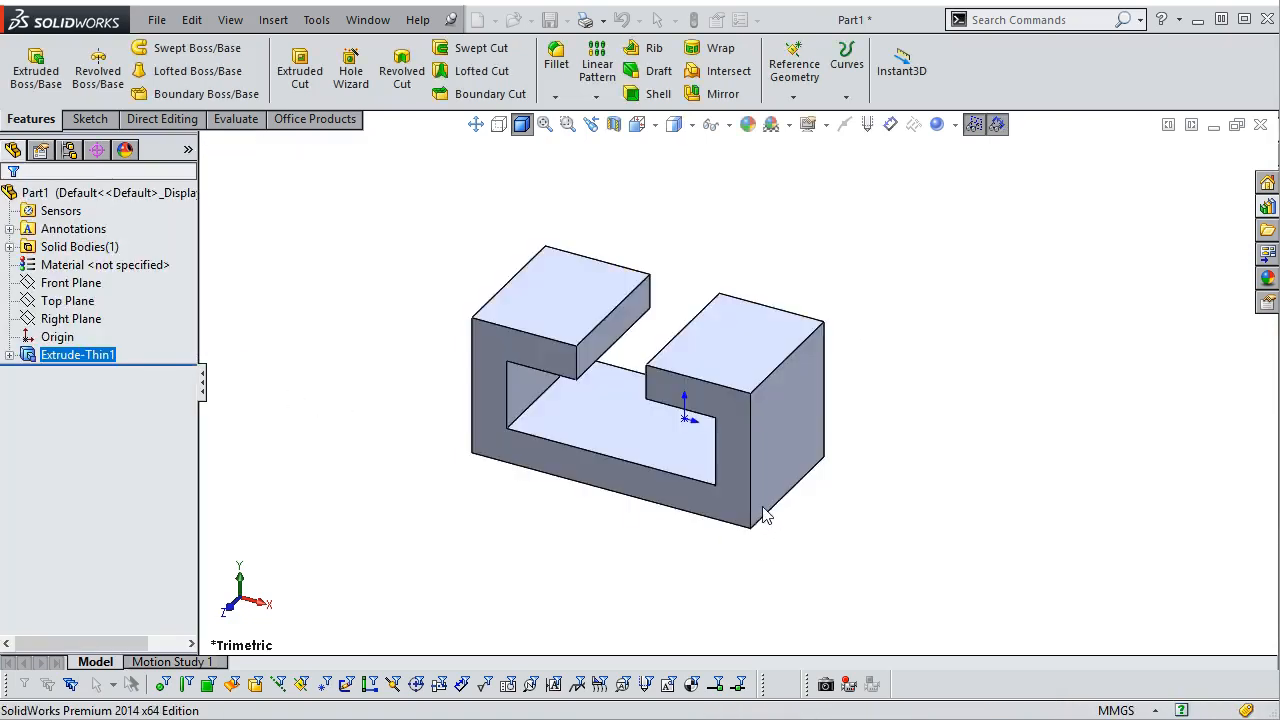
left_click(765, 458)
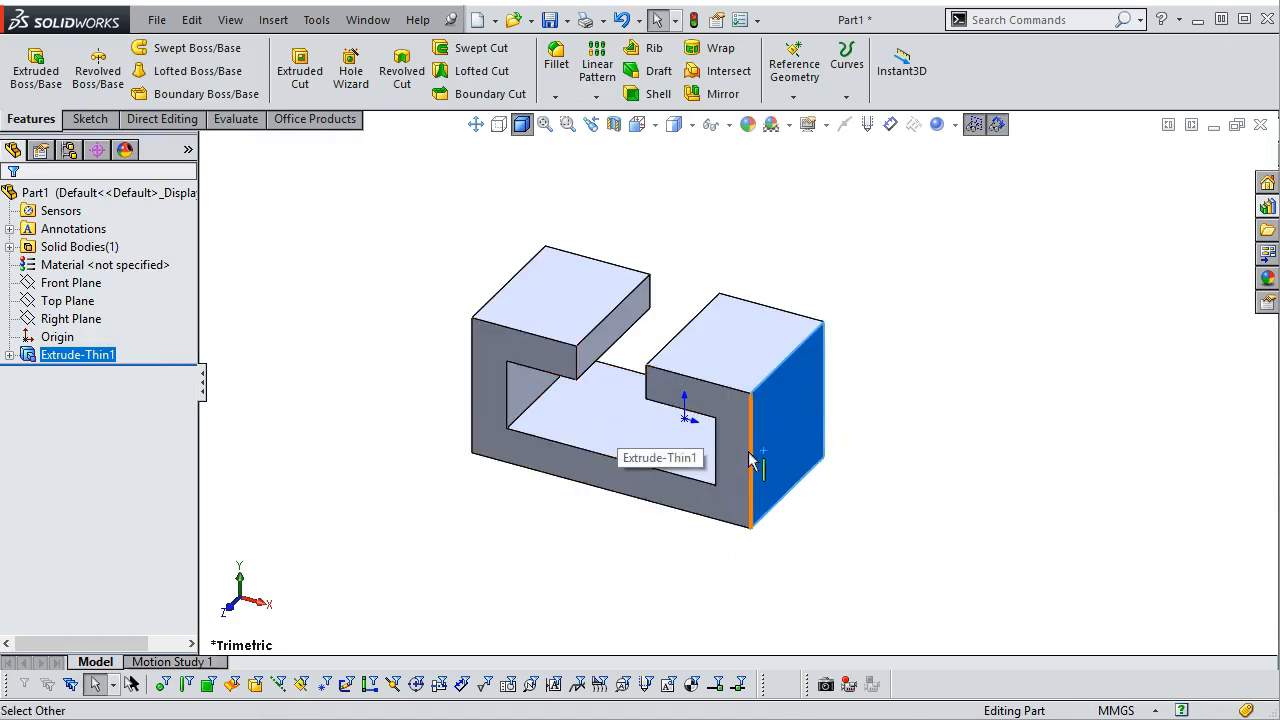
left_click(708, 415)
middle_click_drag(823, 486, 940, 517)
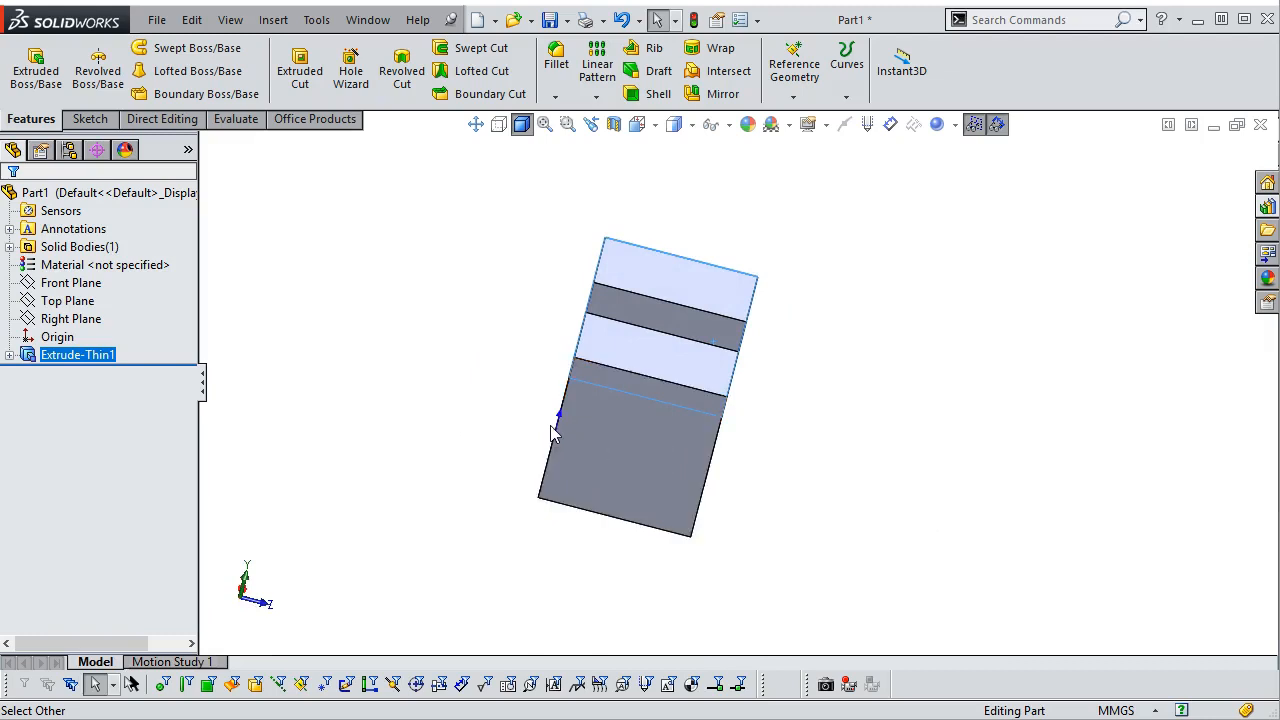
middle_click_drag(808, 523, 651, 563)
left_click(653, 567)
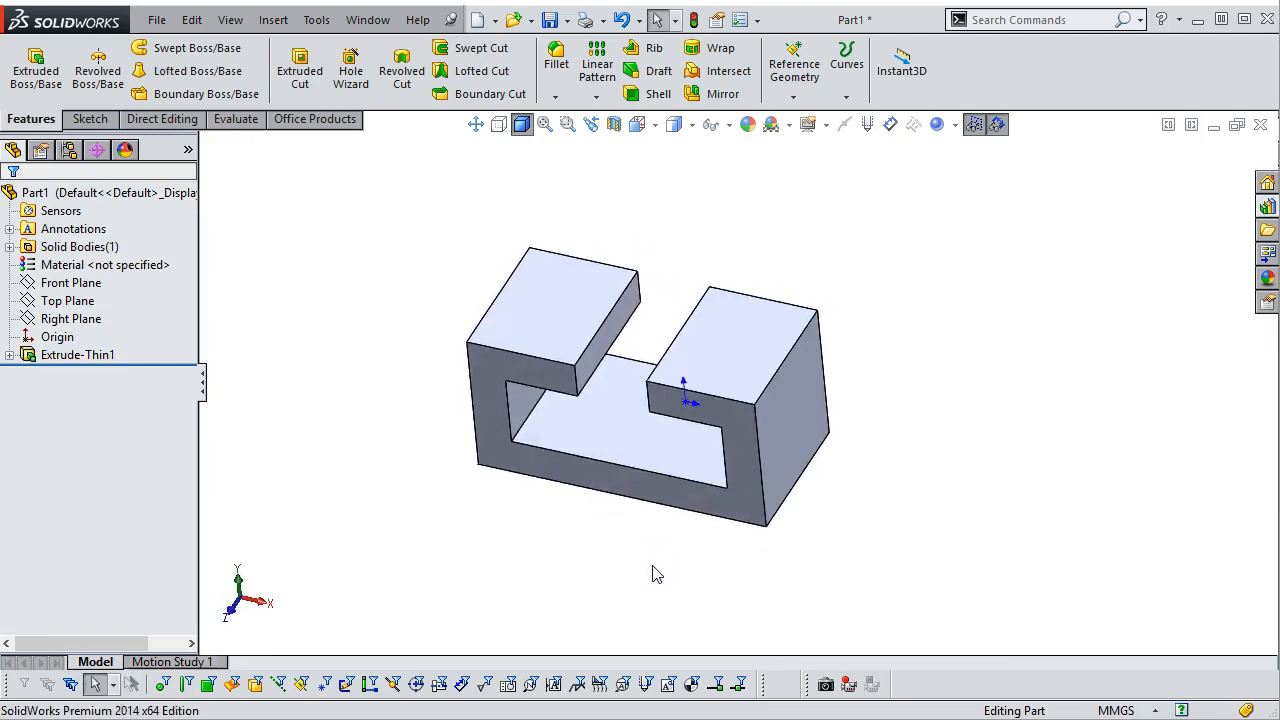
Step: Sketch a corner rectangle about 23 mm wide and 9.7 mm high on the block's outer +X side face
key("ctrl+7")
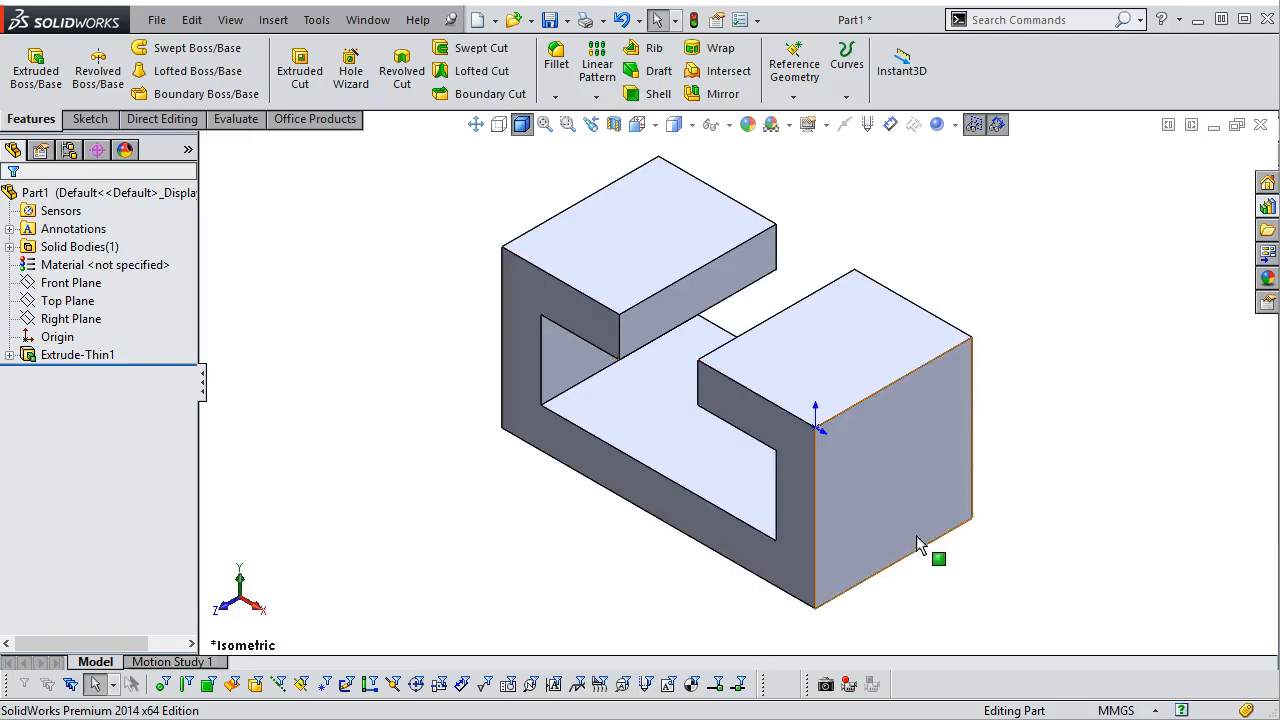
left_click(866, 498)
left_click(943, 437)
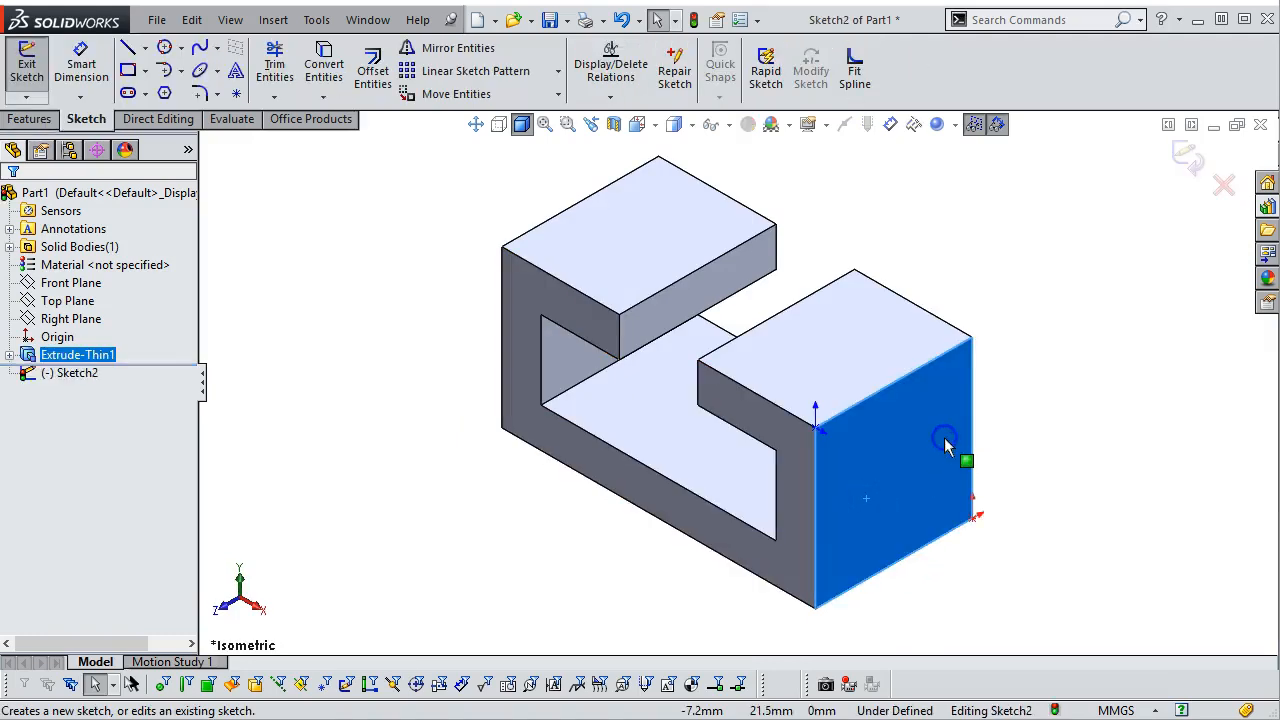
left_click(127, 71)
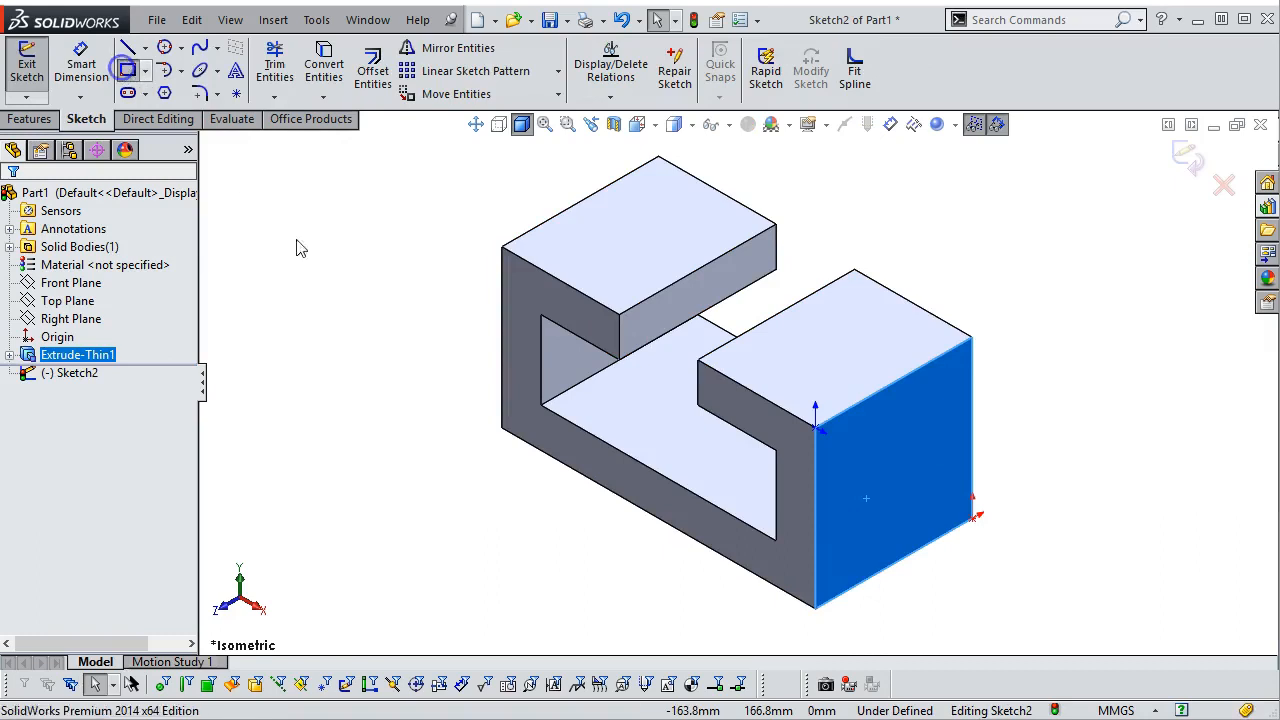
left_click(822, 478)
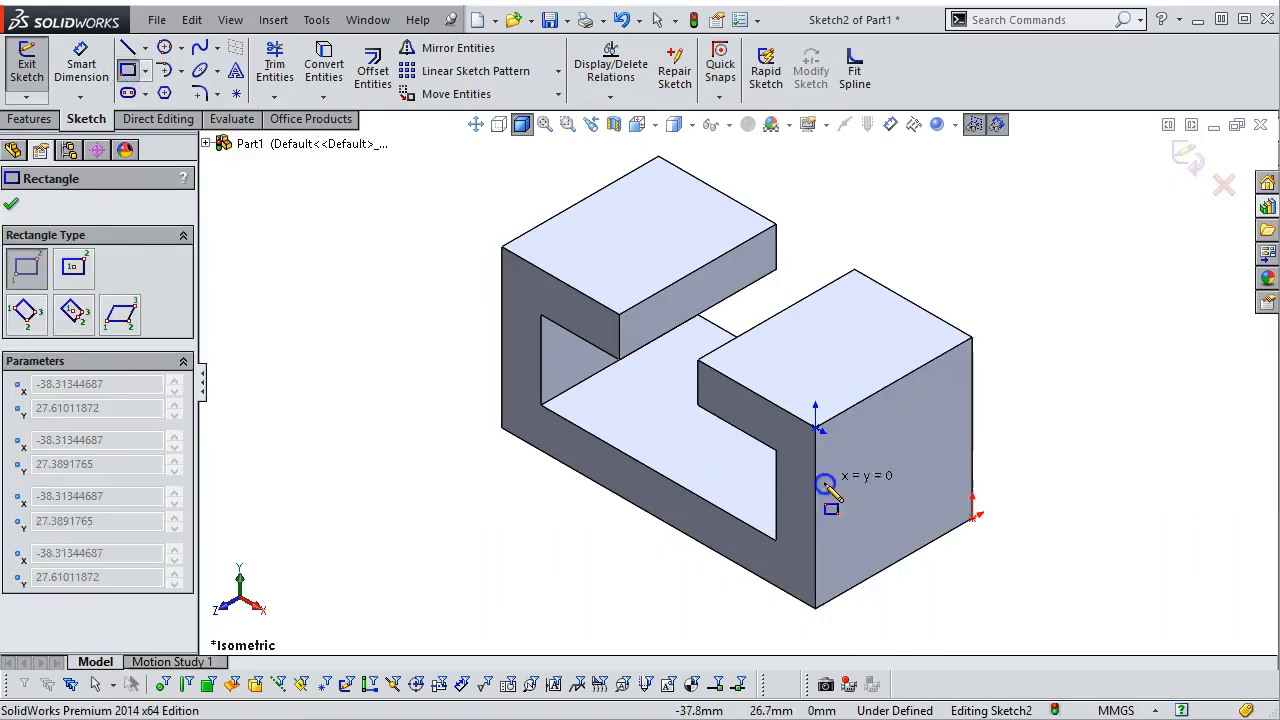
left_click(912, 472)
right_click(1012, 330)
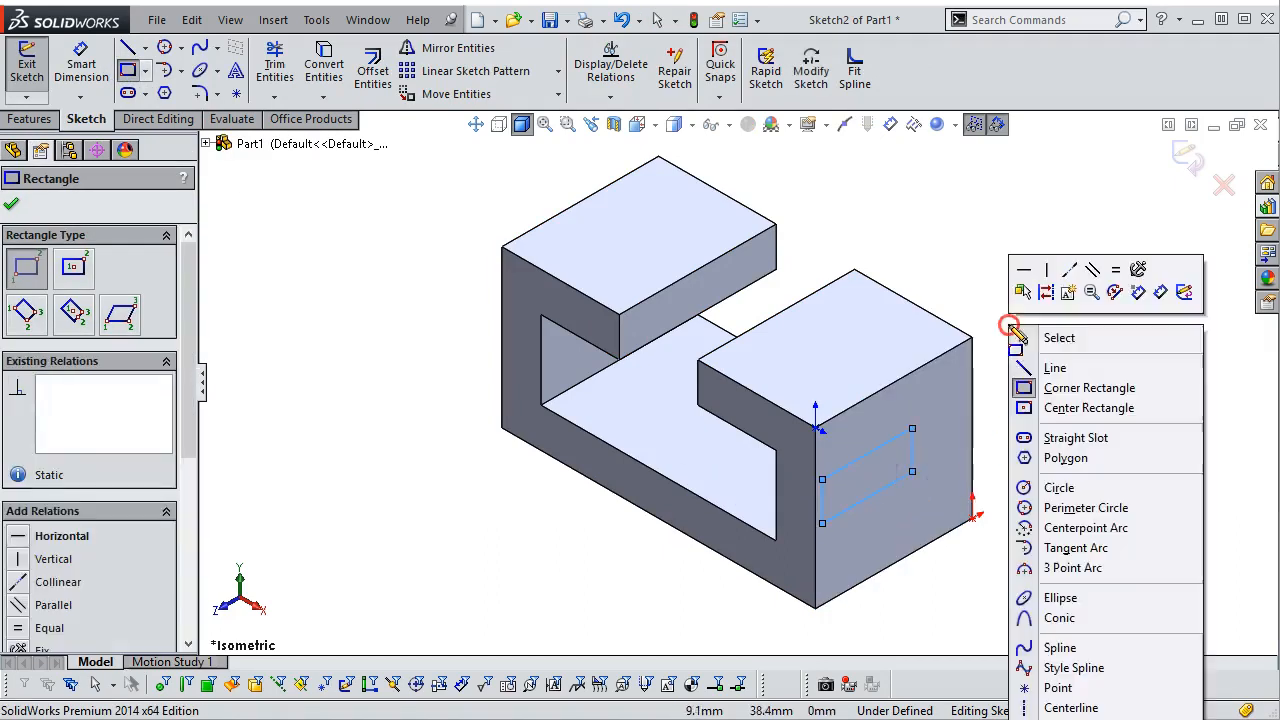
left_click(1160, 292)
right_click(1003, 357)
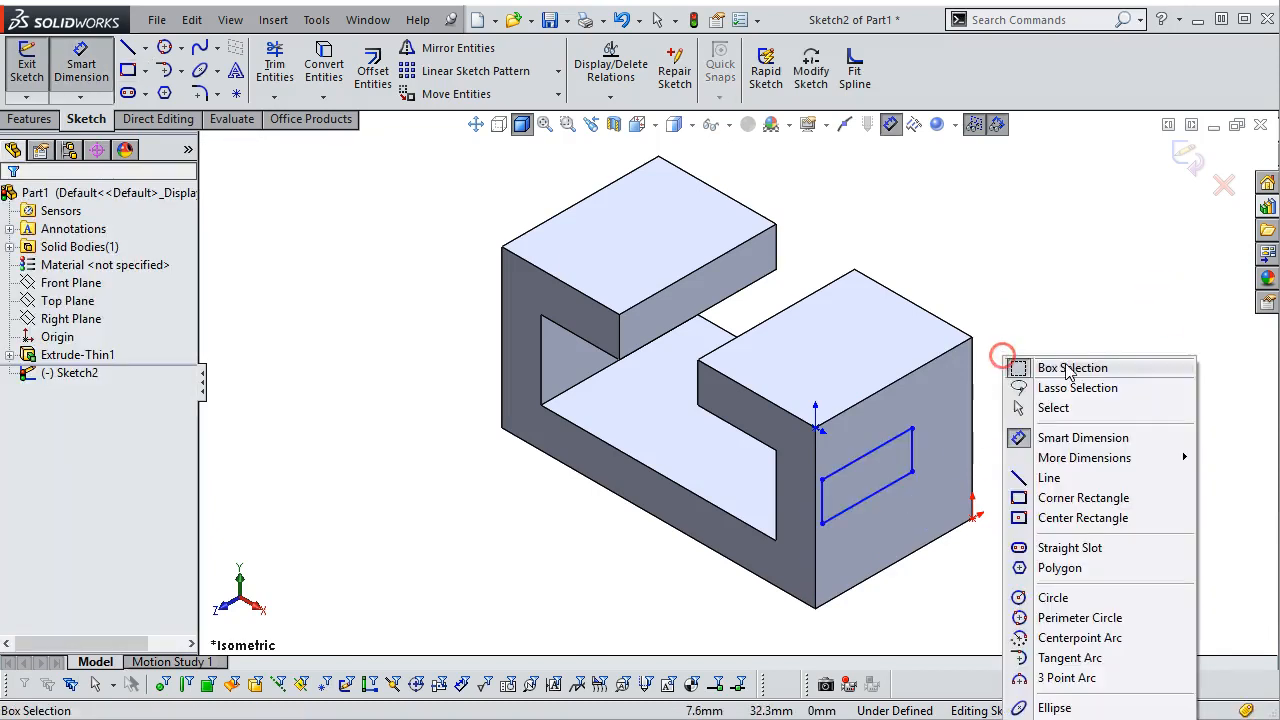
left_click(1058, 408)
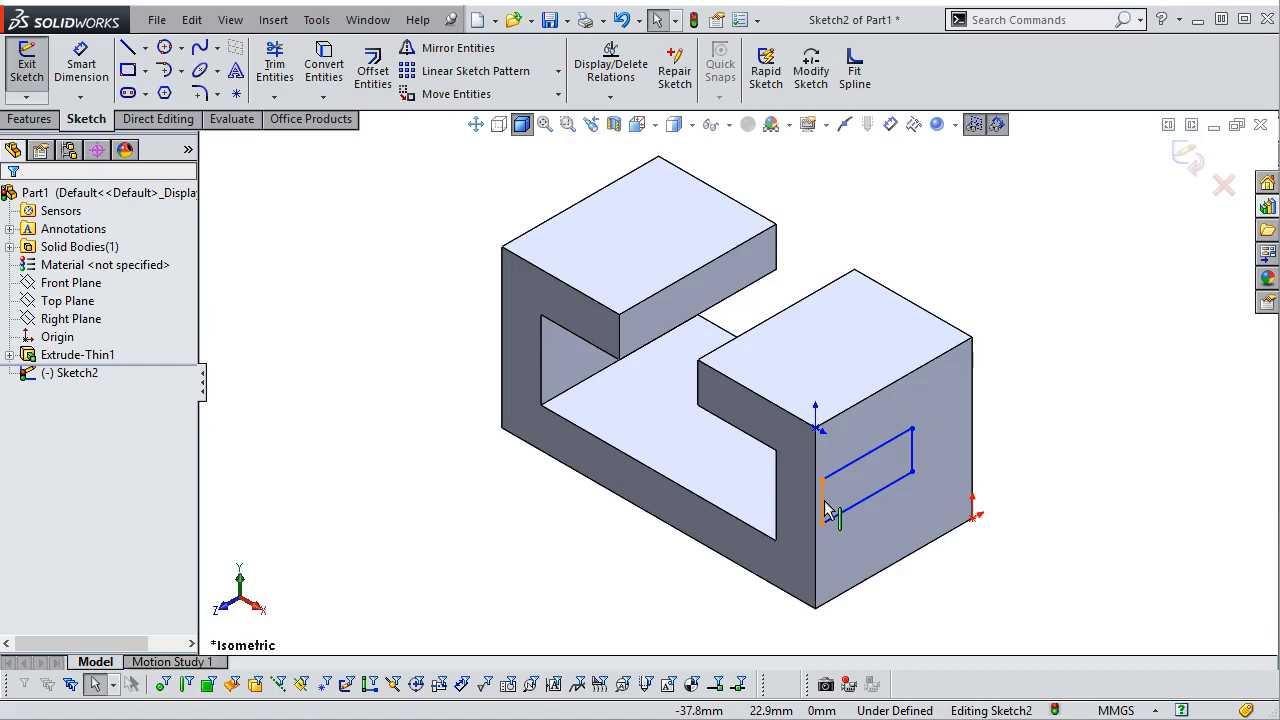
Step: Add a Midpoint relation between the midpoint of the rectangle's front vertical line and the face's front vertical edge
left_click(826, 510)
right_click(827, 509)
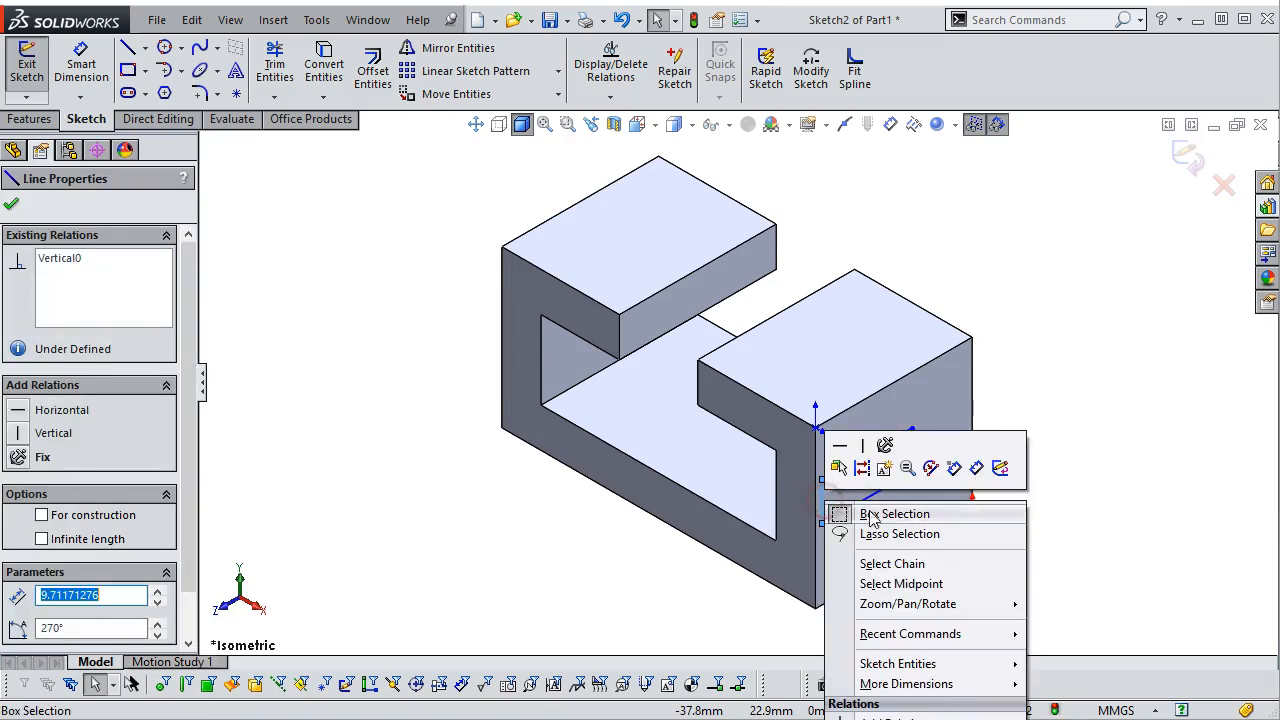
left_click(885, 586)
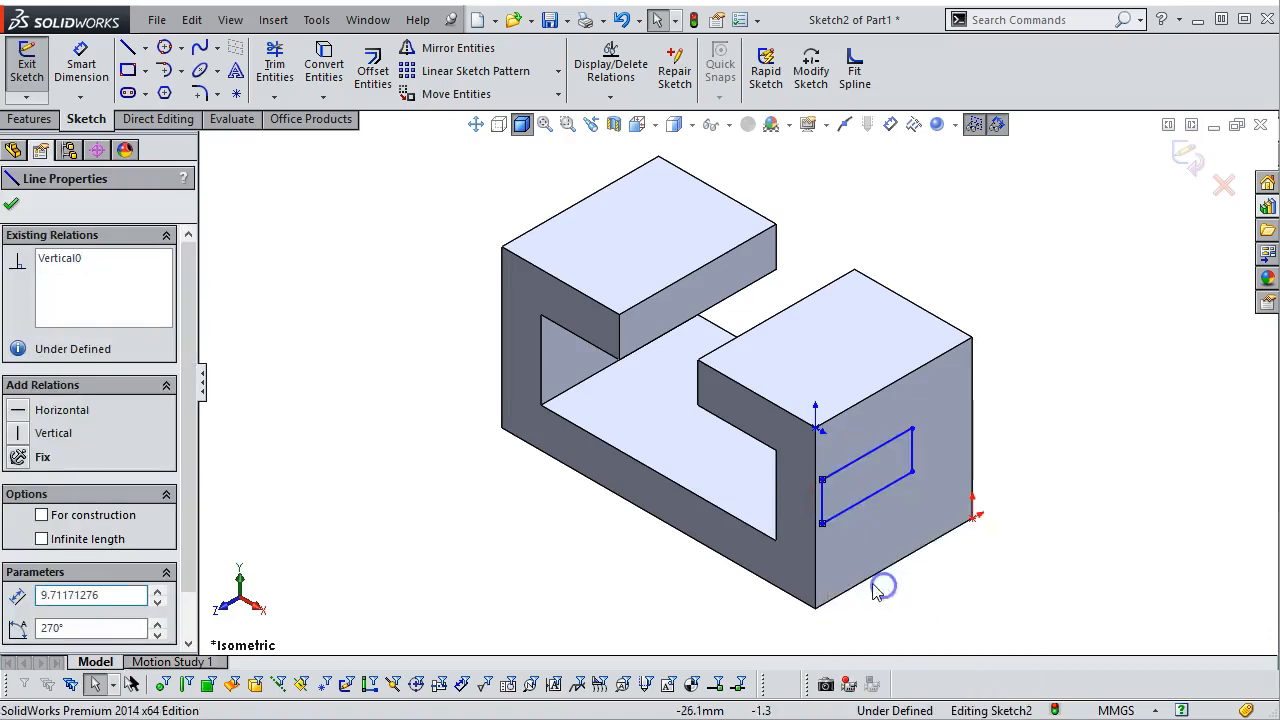
left_click(813, 563, "ctrl")
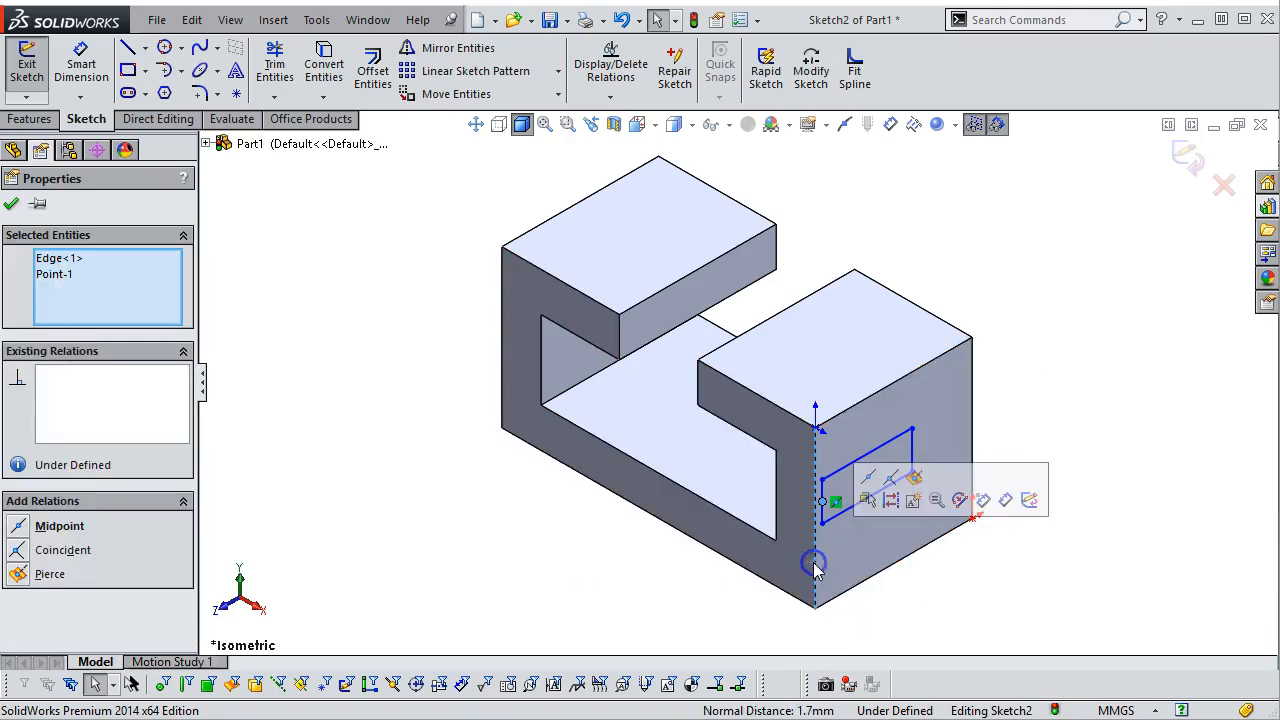
left_click(868, 478)
Step: Dimension the rectangle's height on its inner vertical line as 10 mm
right_click(1020, 308)
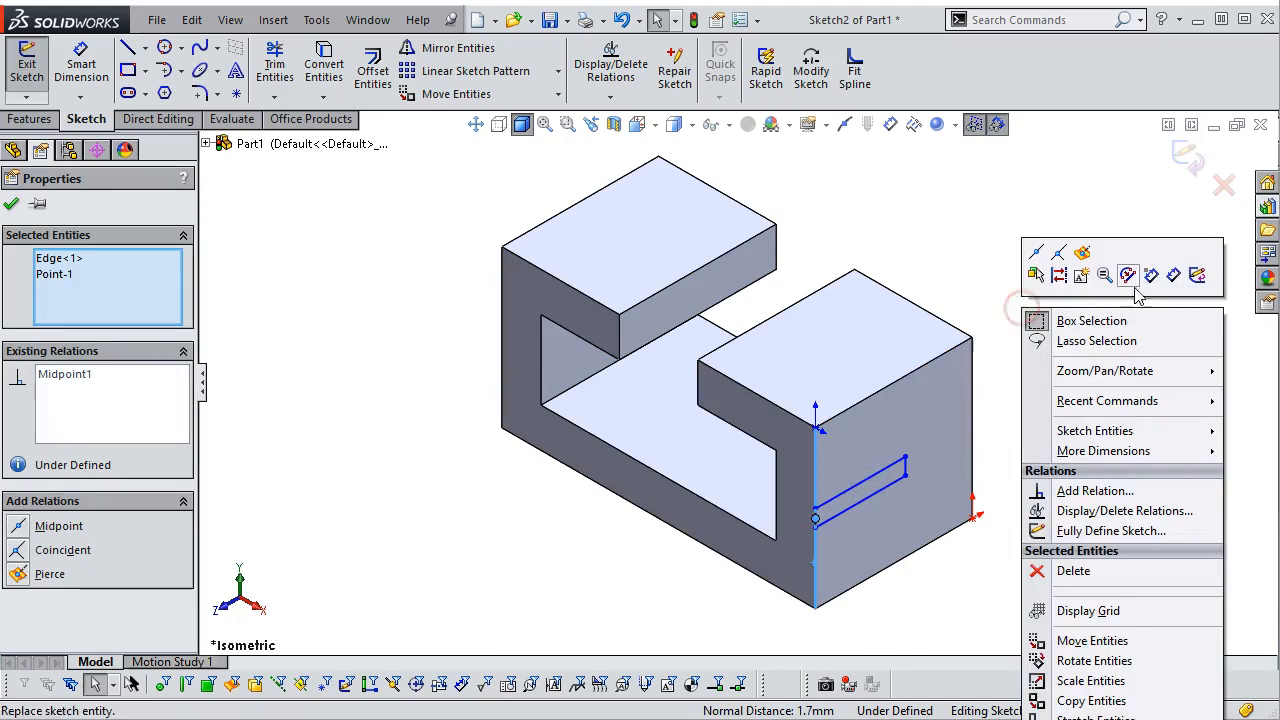
left_click(1175, 276)
scroll(925, 430, "down", 3)
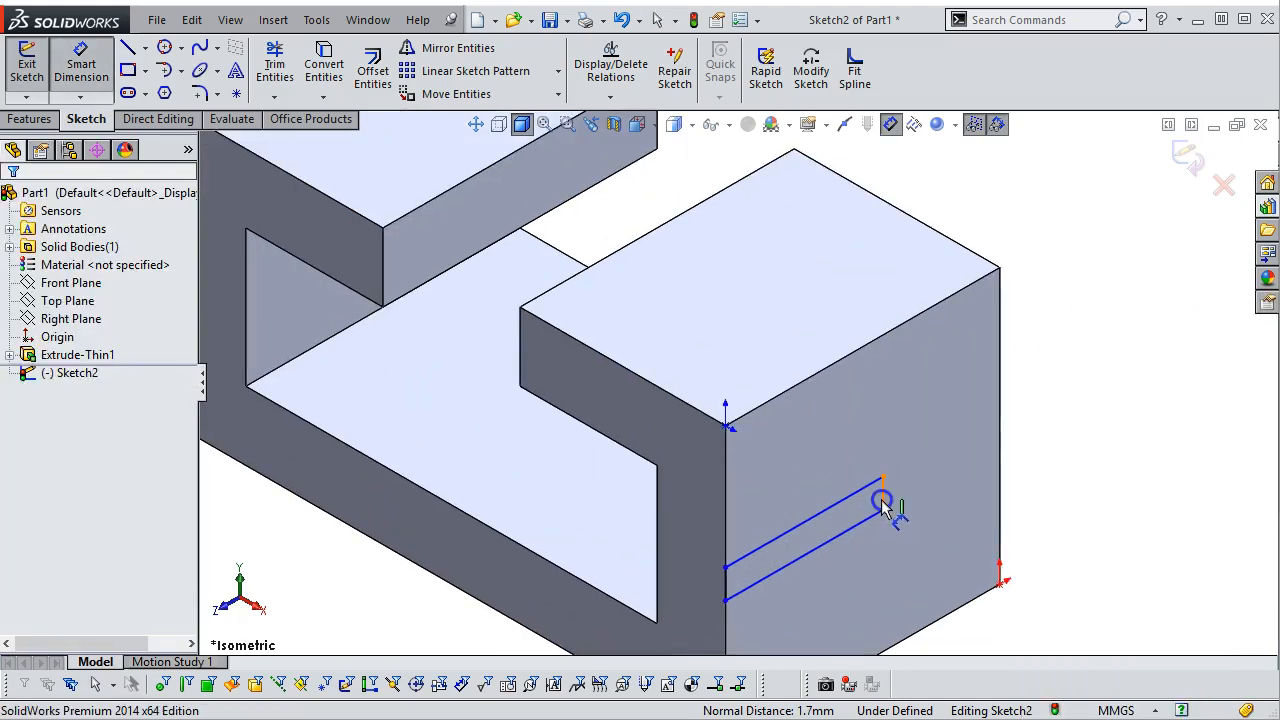
left_click(883, 494)
left_click(1086, 428)
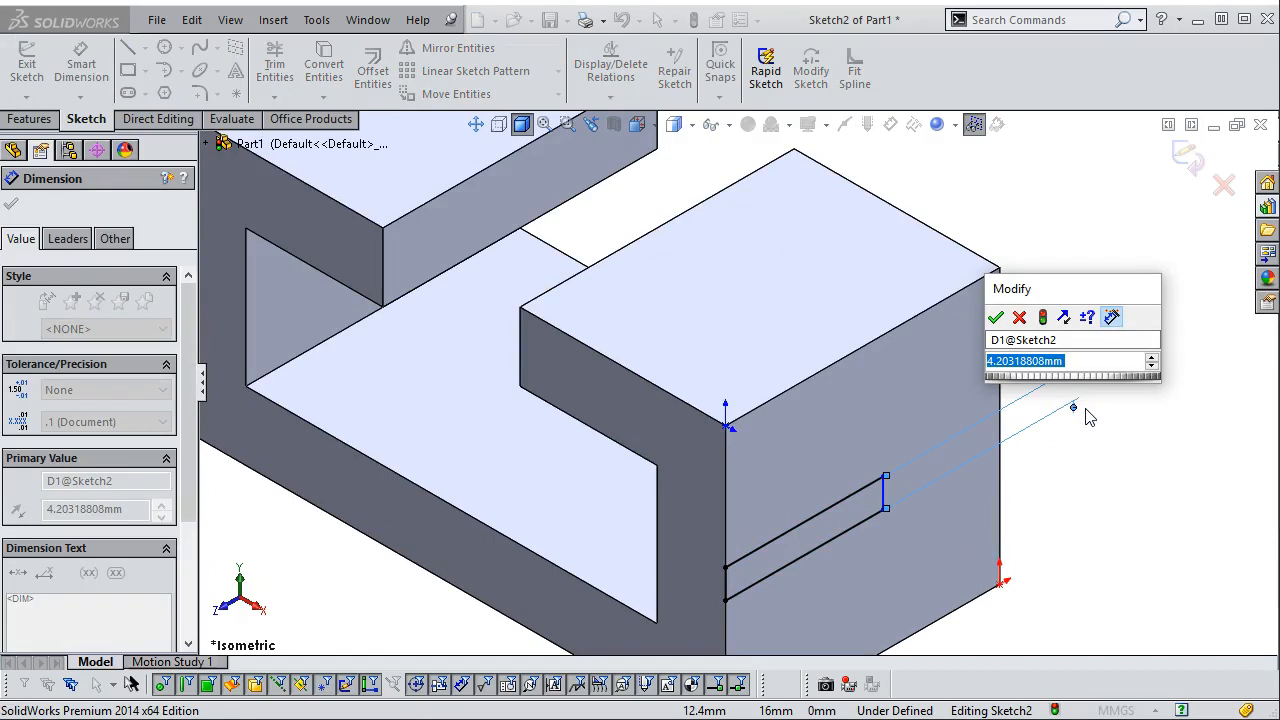
type("10")
key("Return")
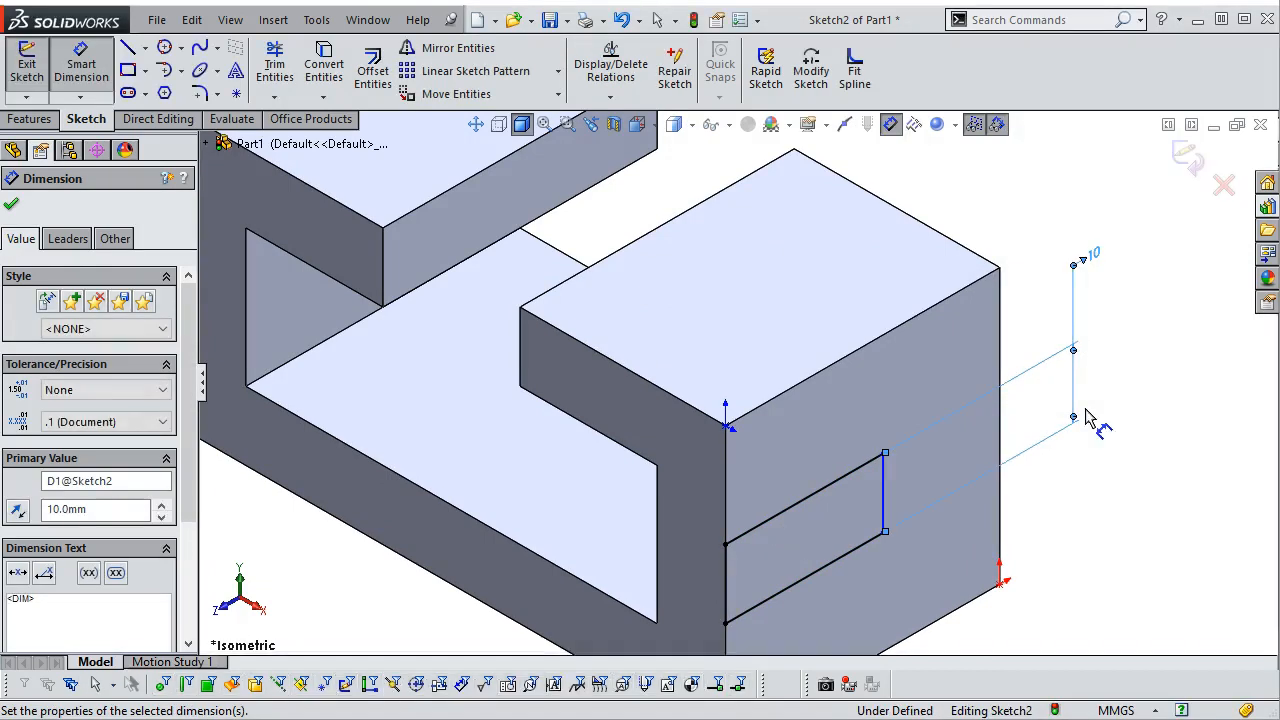
scroll(1088, 418, "up", 2)
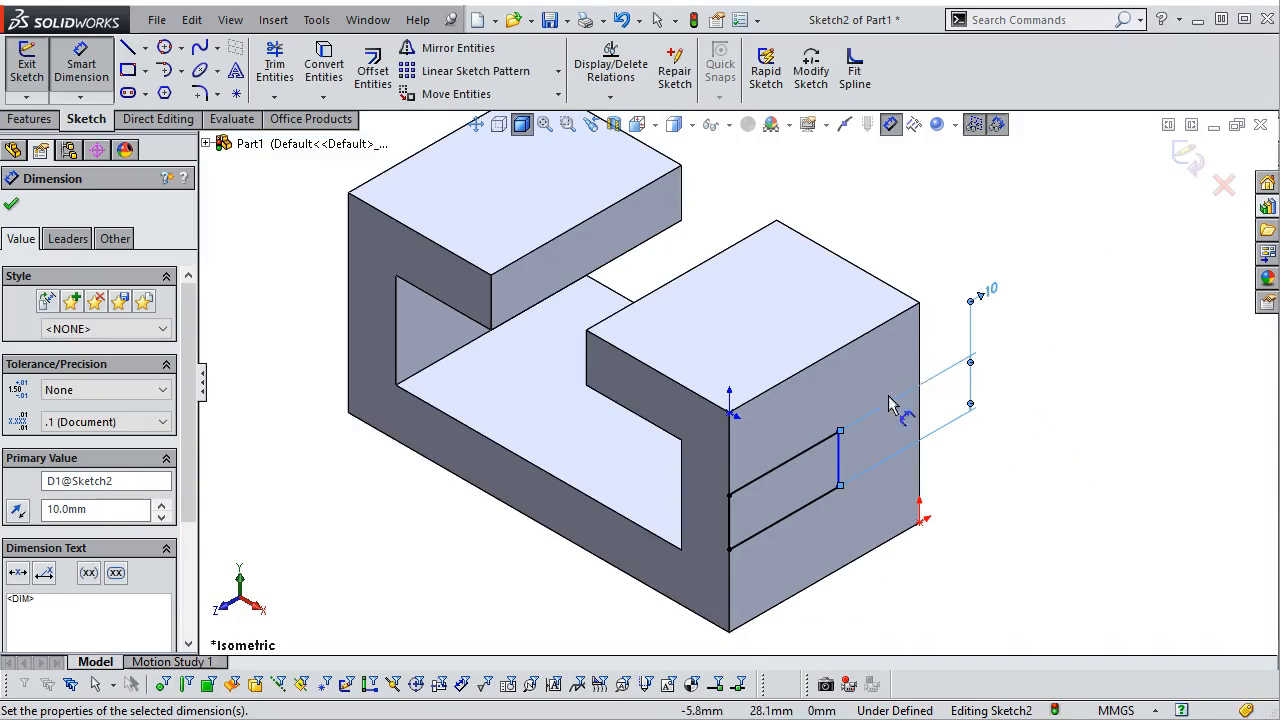
left_click(785, 468)
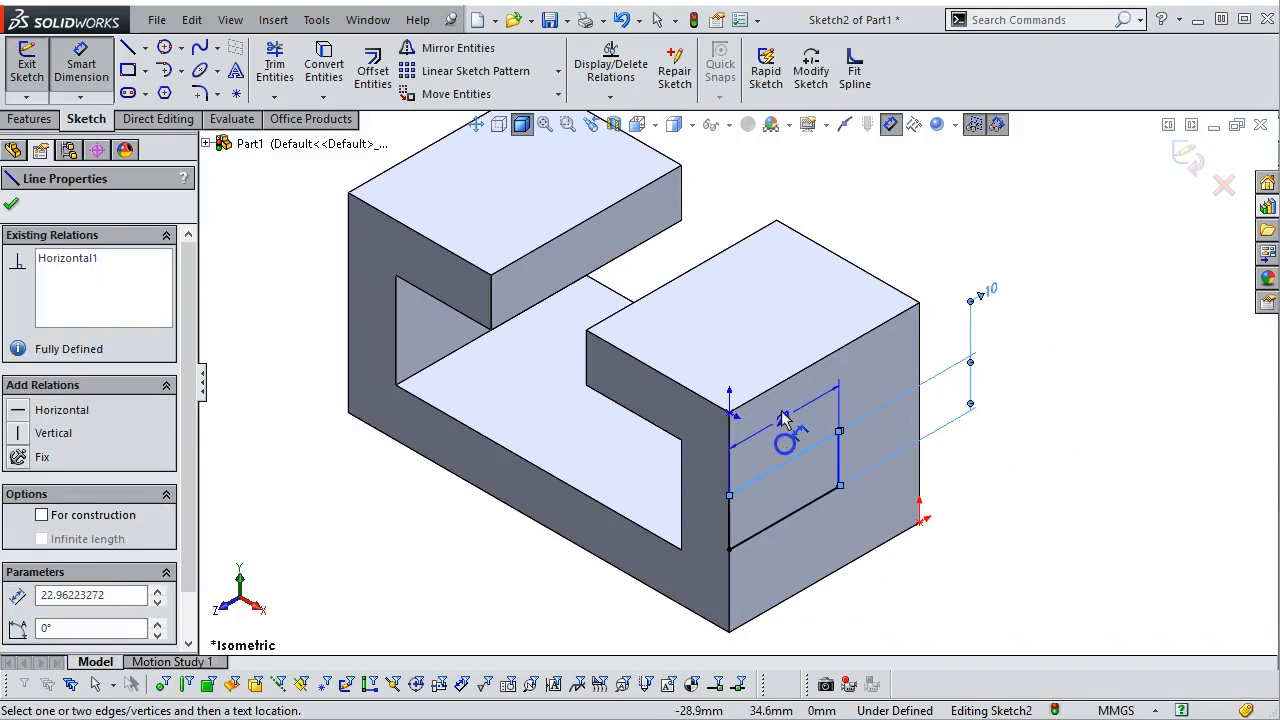
key("Escape")
key("Escape")
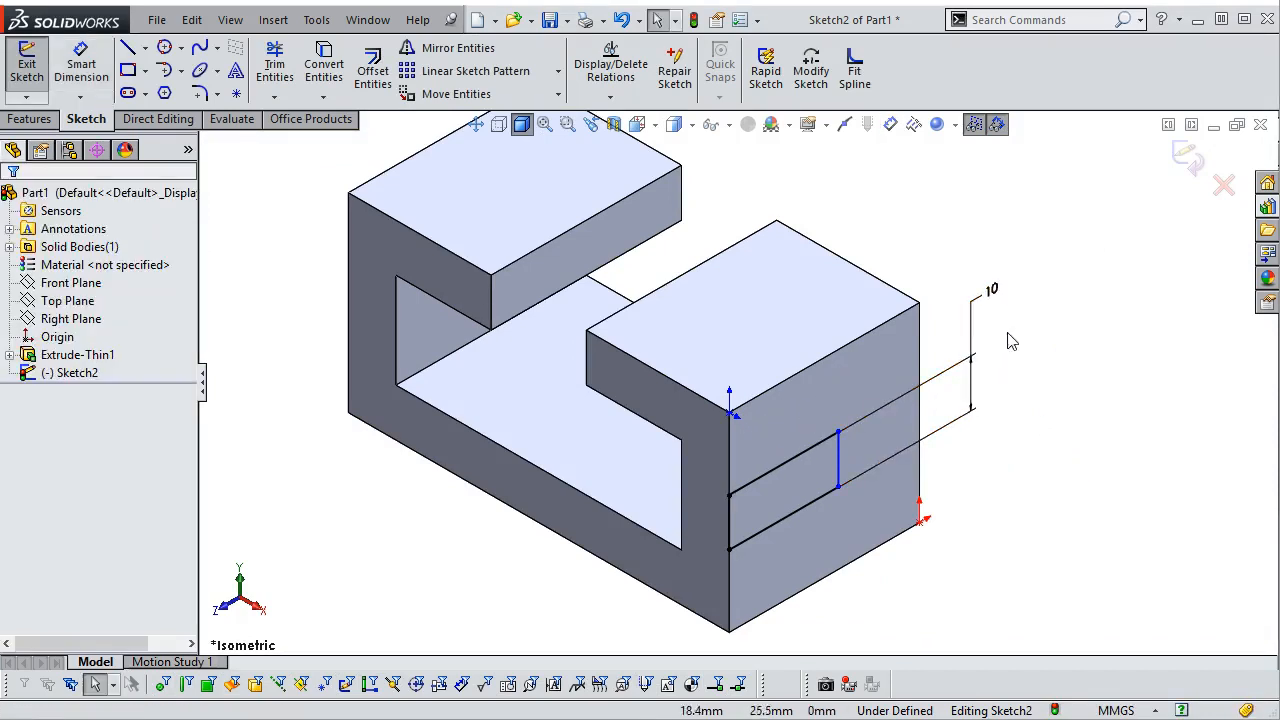
Step: Make the rectangle's inner vertical line coincident with the midpoint of the side face's upper edge
right_click(871, 337)
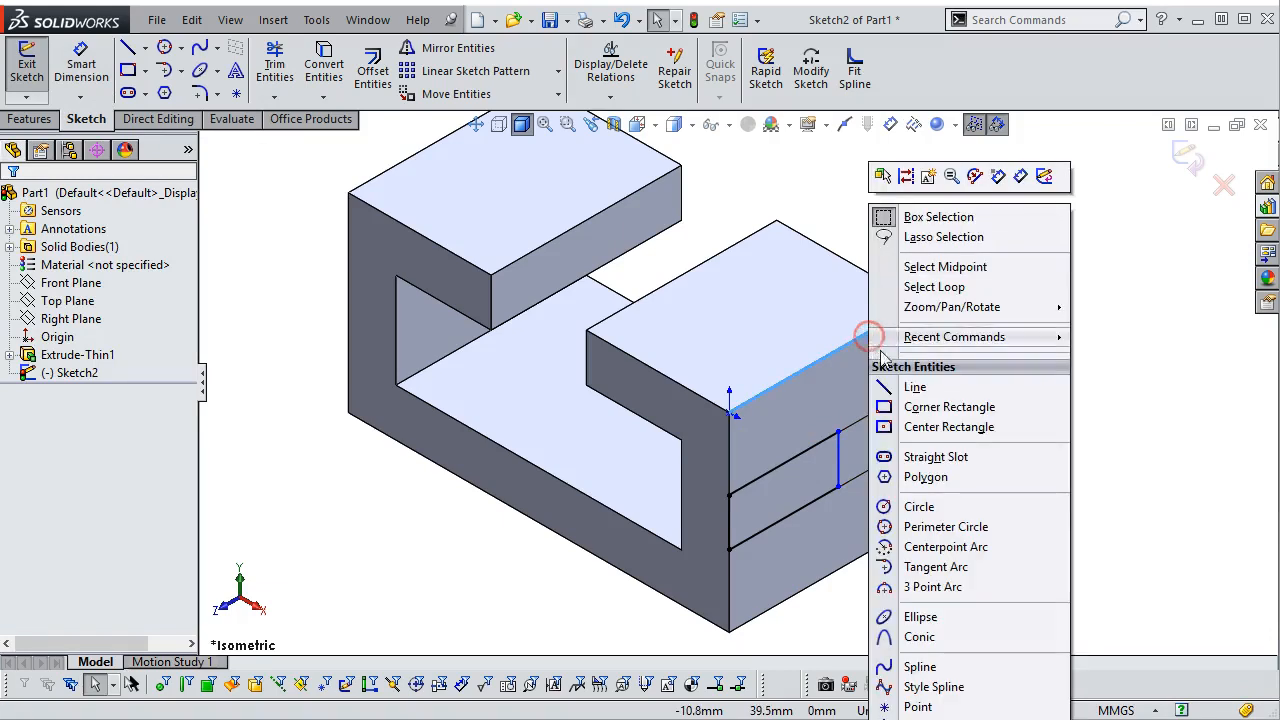
left_click(944, 267)
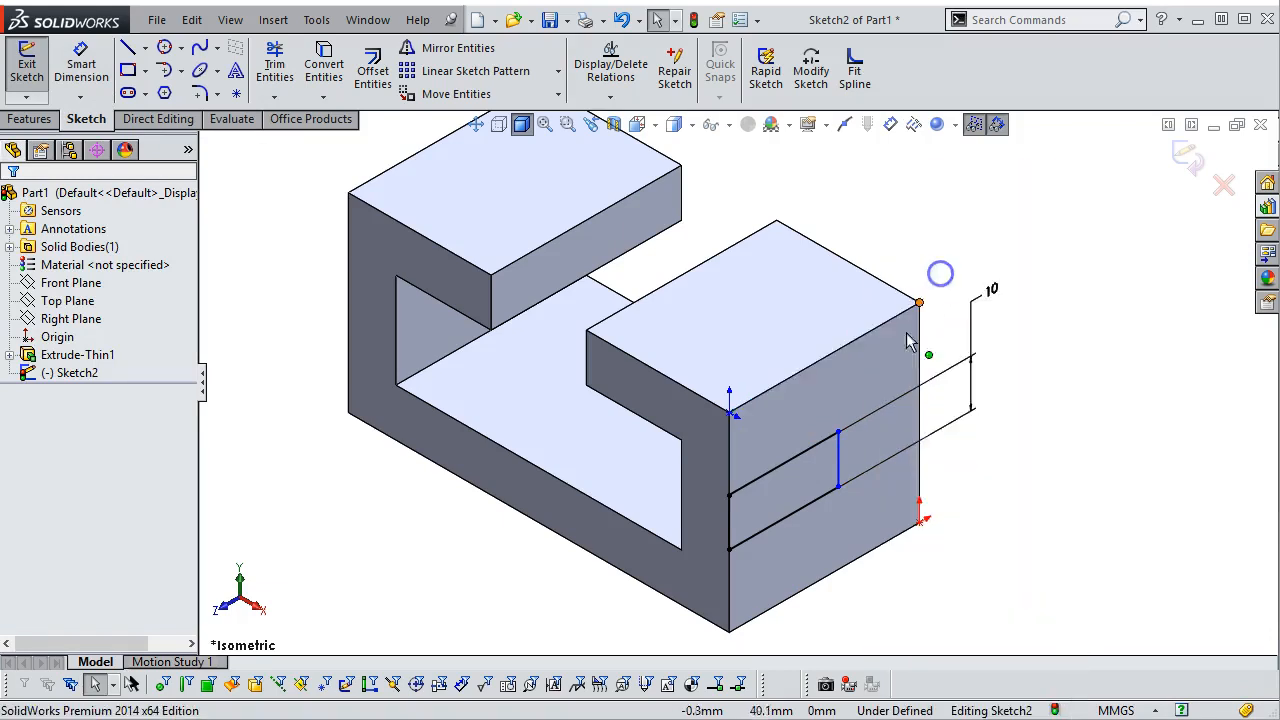
left_click(840, 460, "ctrl")
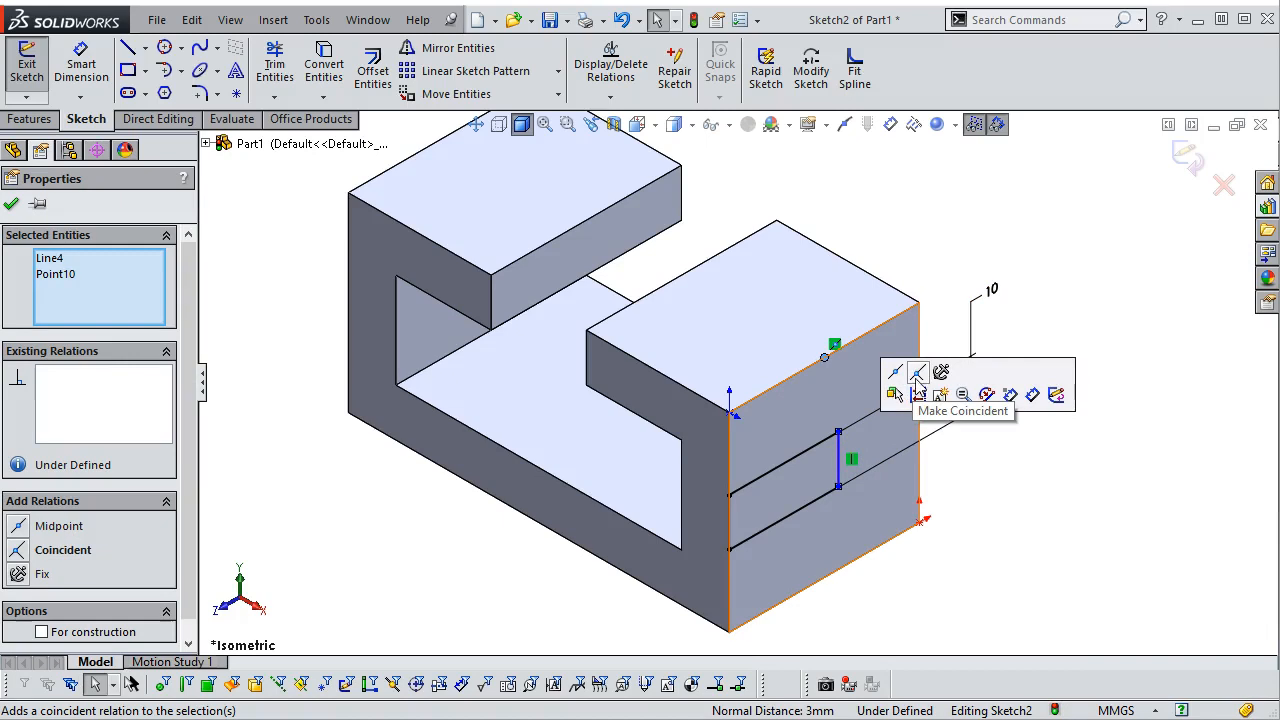
left_click(916, 375)
left_click(1054, 463)
Step: Cut-extrude the notch rectangle through the block's side wall with the Up To Next end condition and restore the isometric view
scroll(1029, 429, "up", 3)
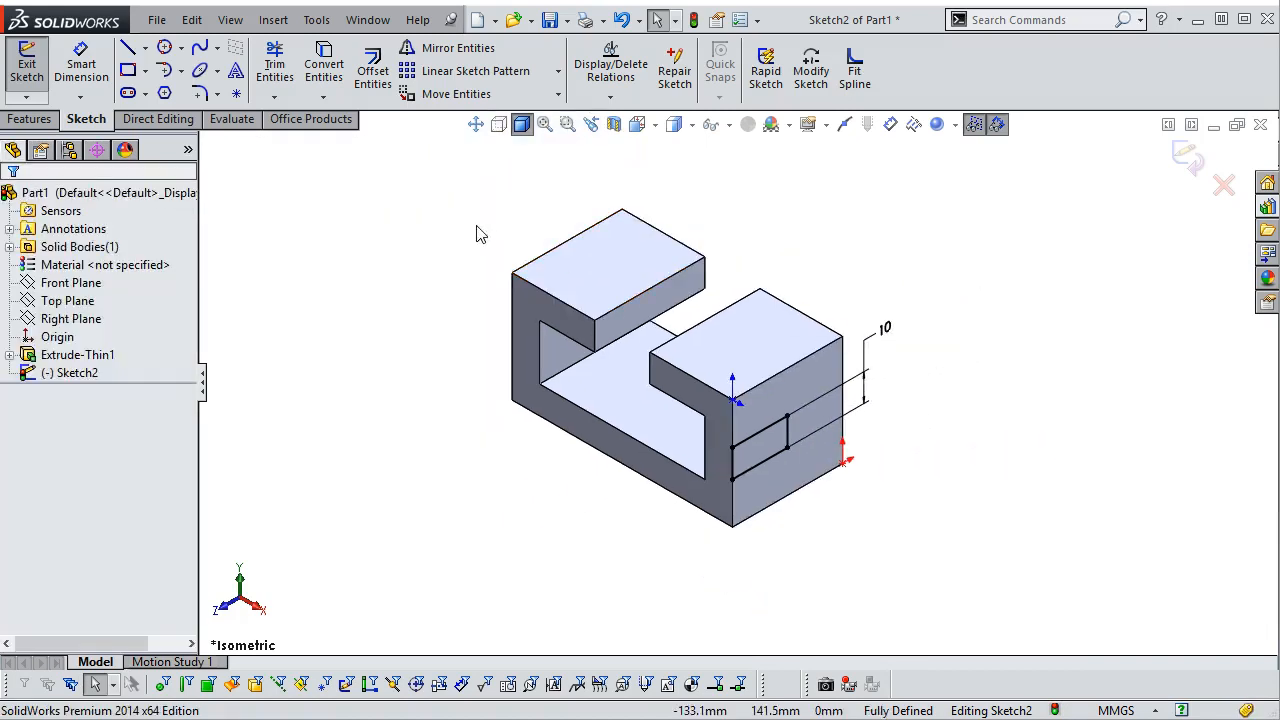
left_click(29, 119)
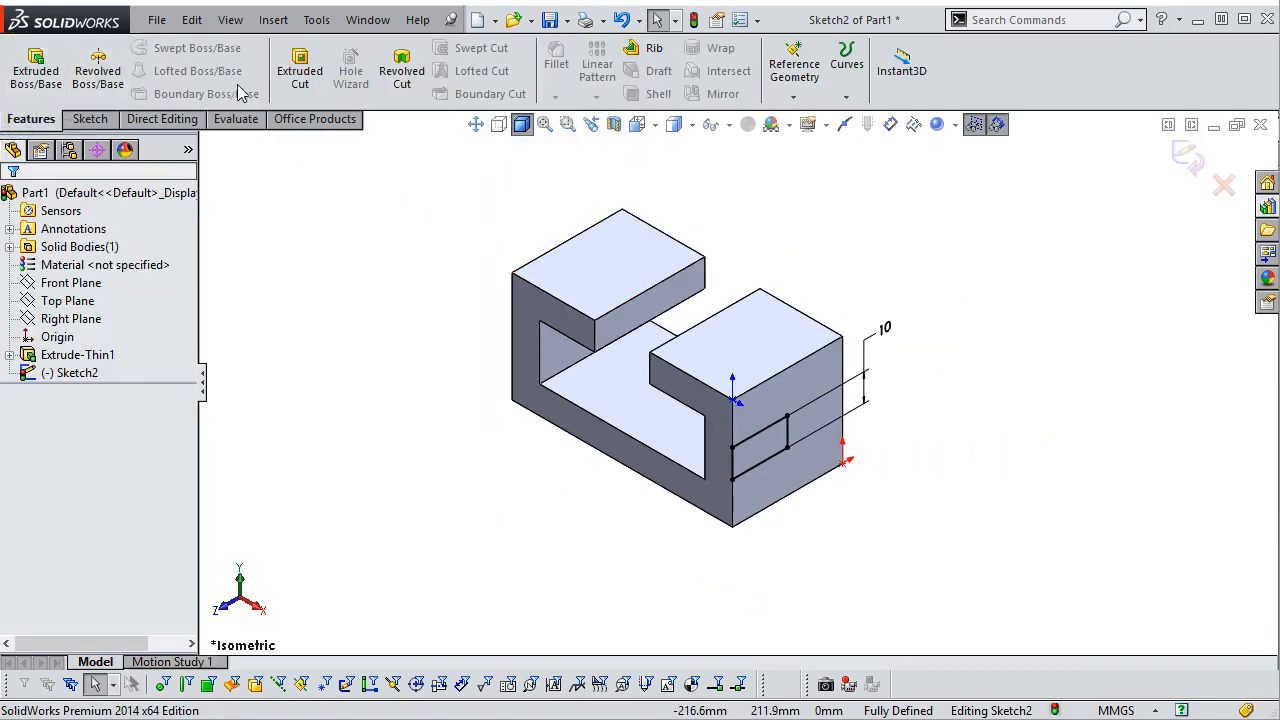
left_click(292, 66)
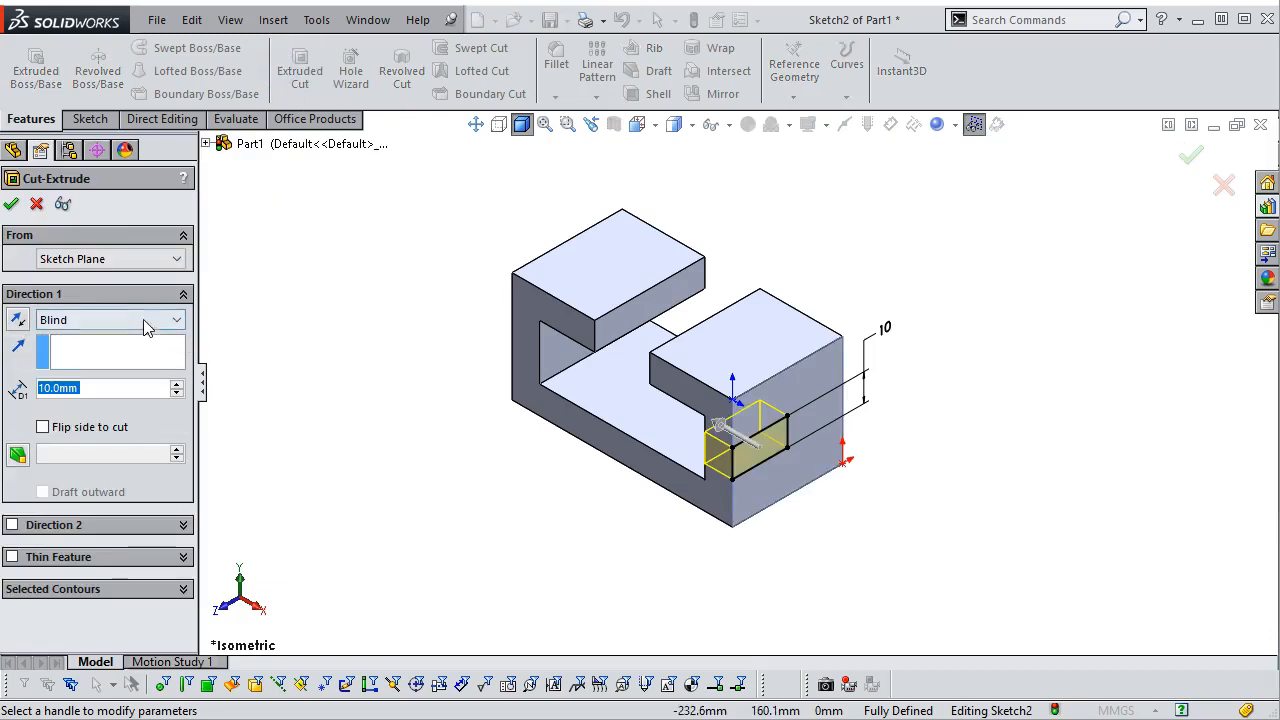
left_click(140, 319)
left_click(70, 351)
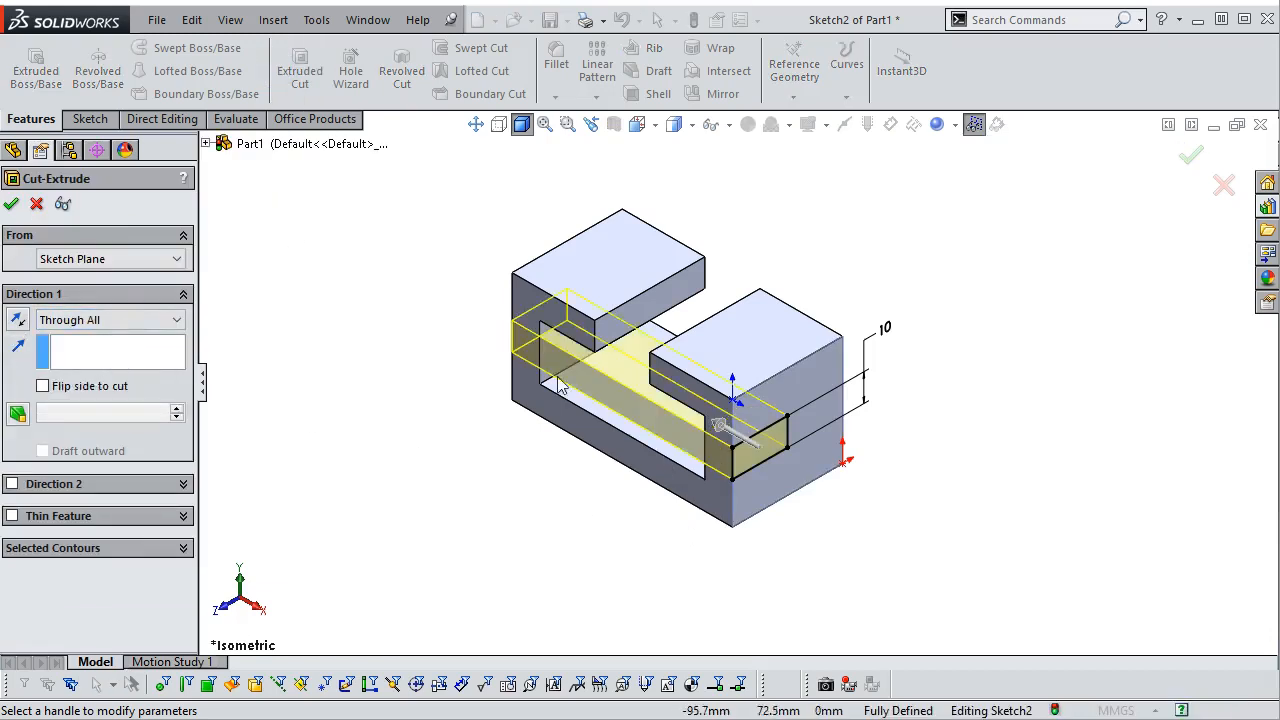
left_click(77, 320)
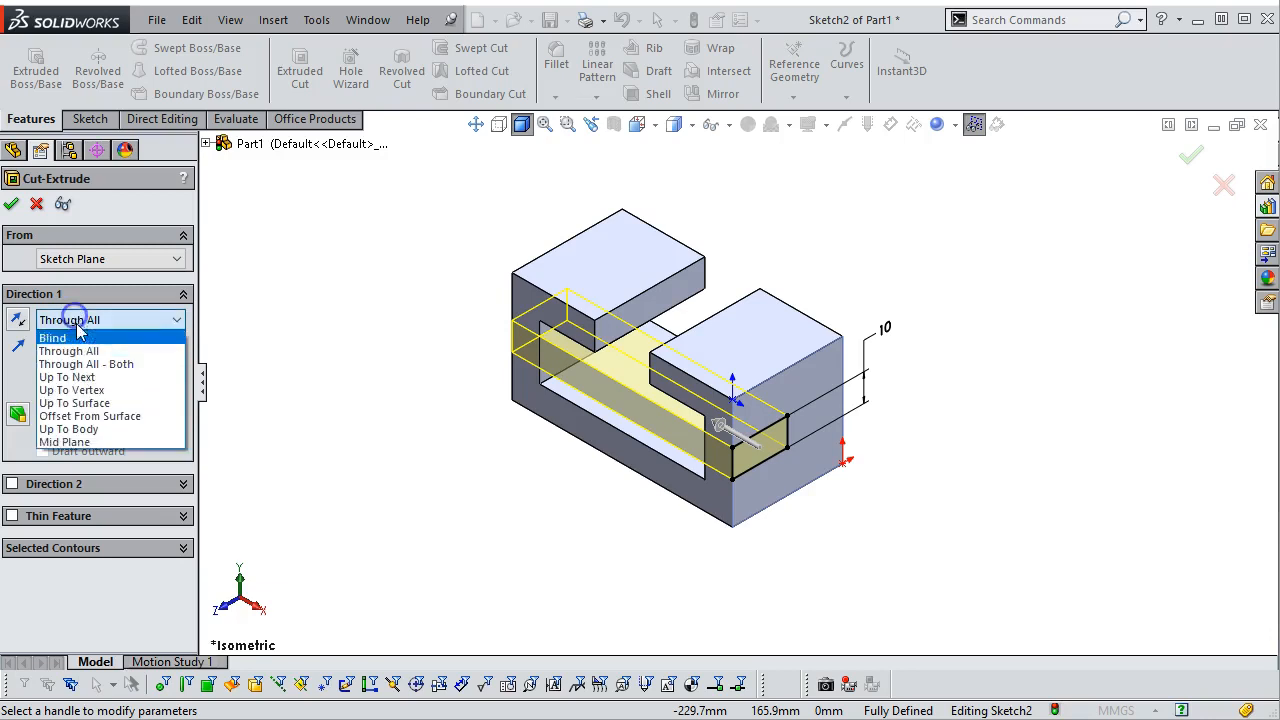
left_click(77, 376)
mouse_move(343, 457)
middle_mouse_down()
mouse_move(360, 380)
mouse_move(435, 366)
mouse_move(371, 374)
mouse_move(360, 442)
middle_mouse_up()
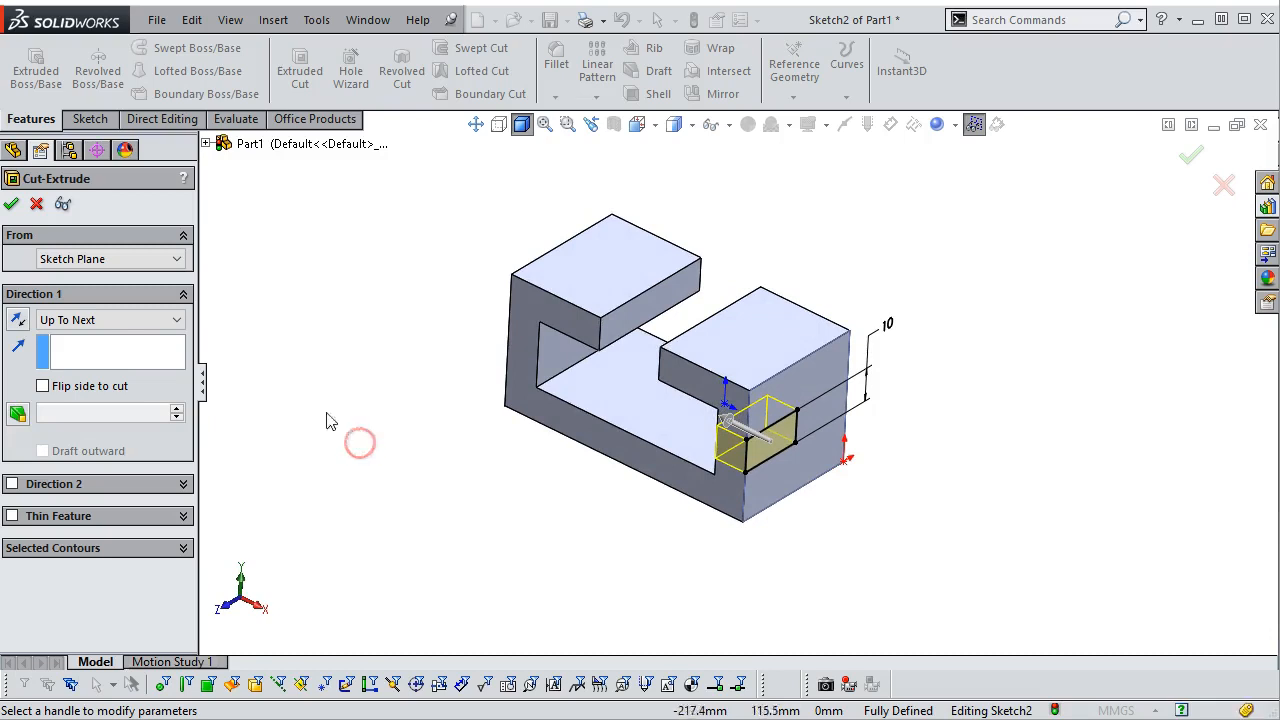
left_click(128, 320)
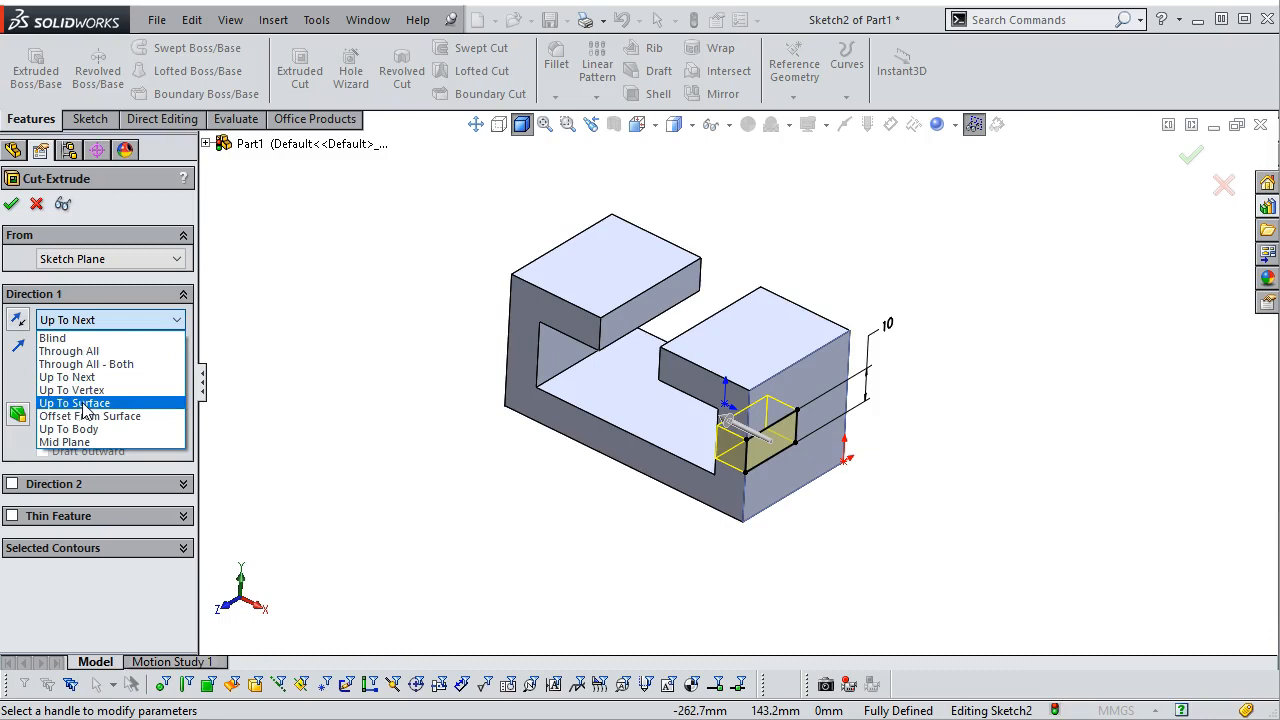
left_click(440, 511)
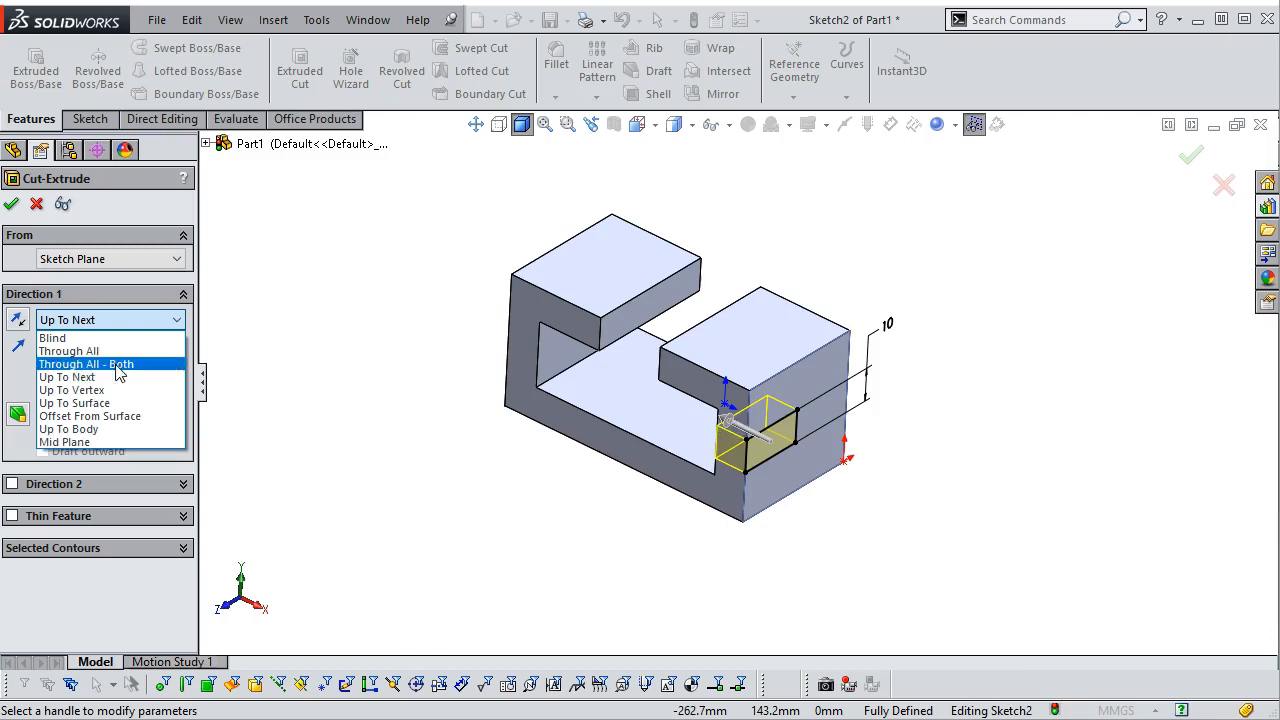
left_click(80, 379)
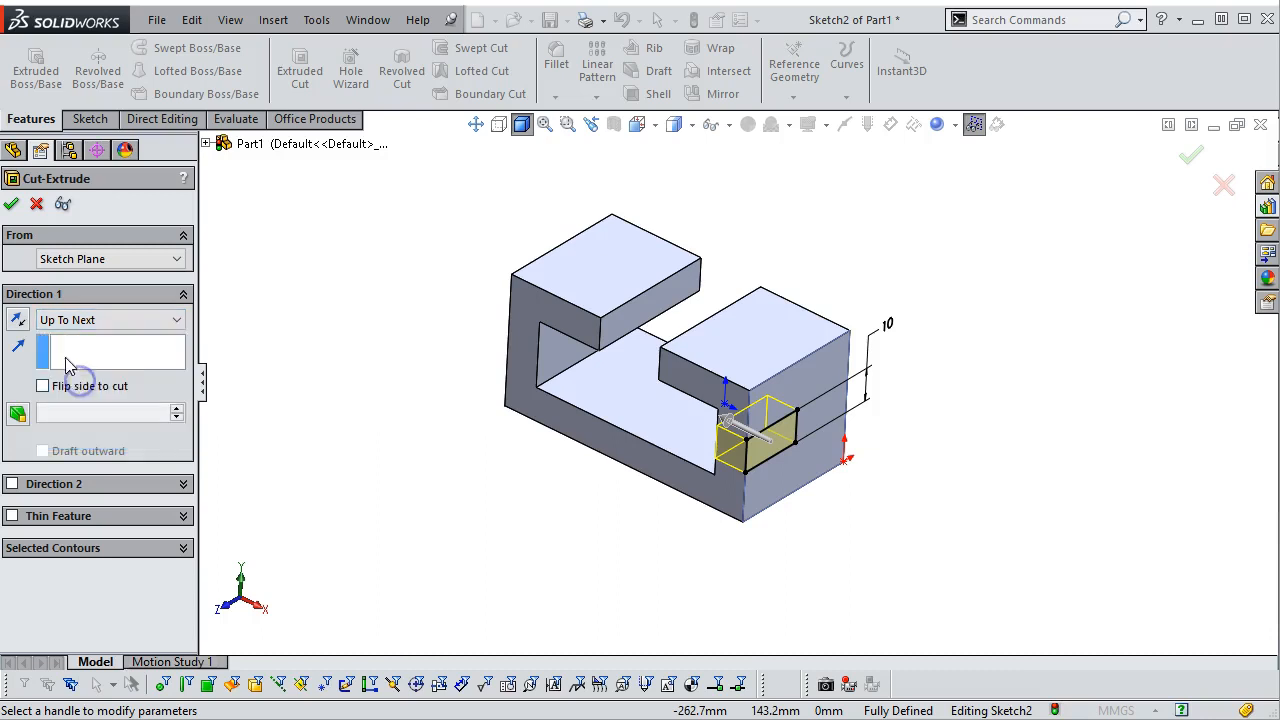
left_click(12, 204)
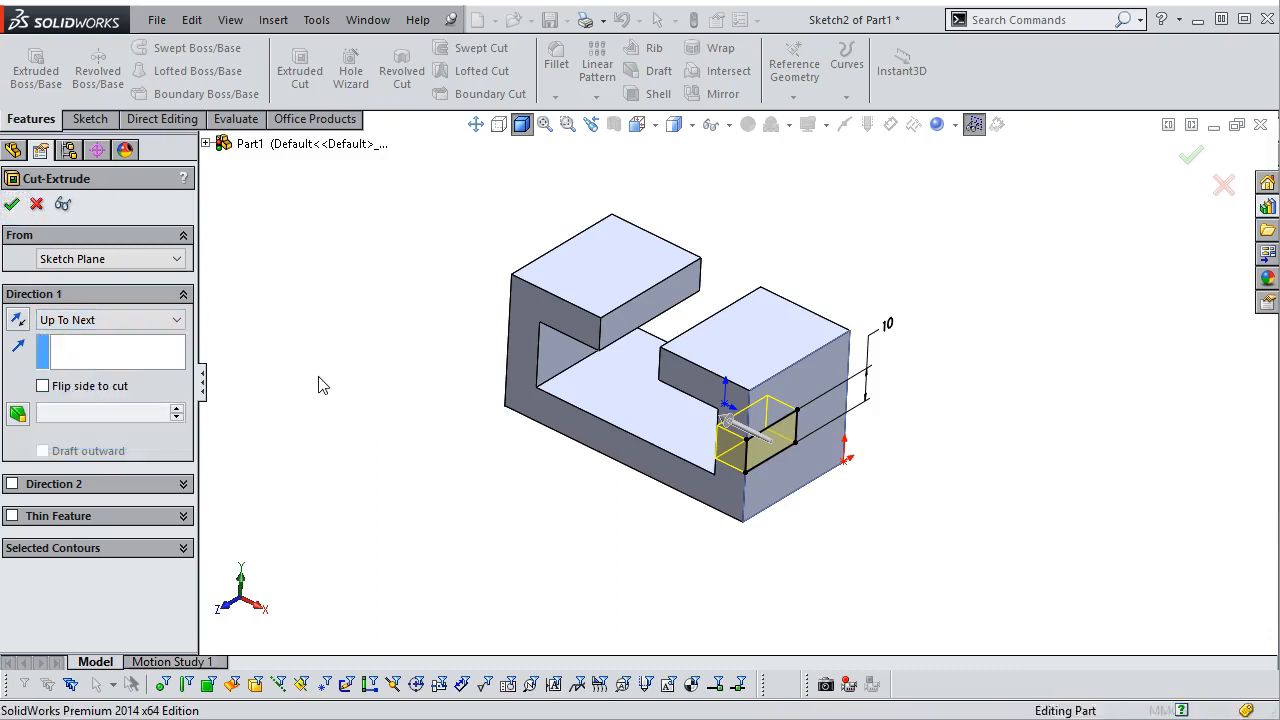
key("ctrl+7")
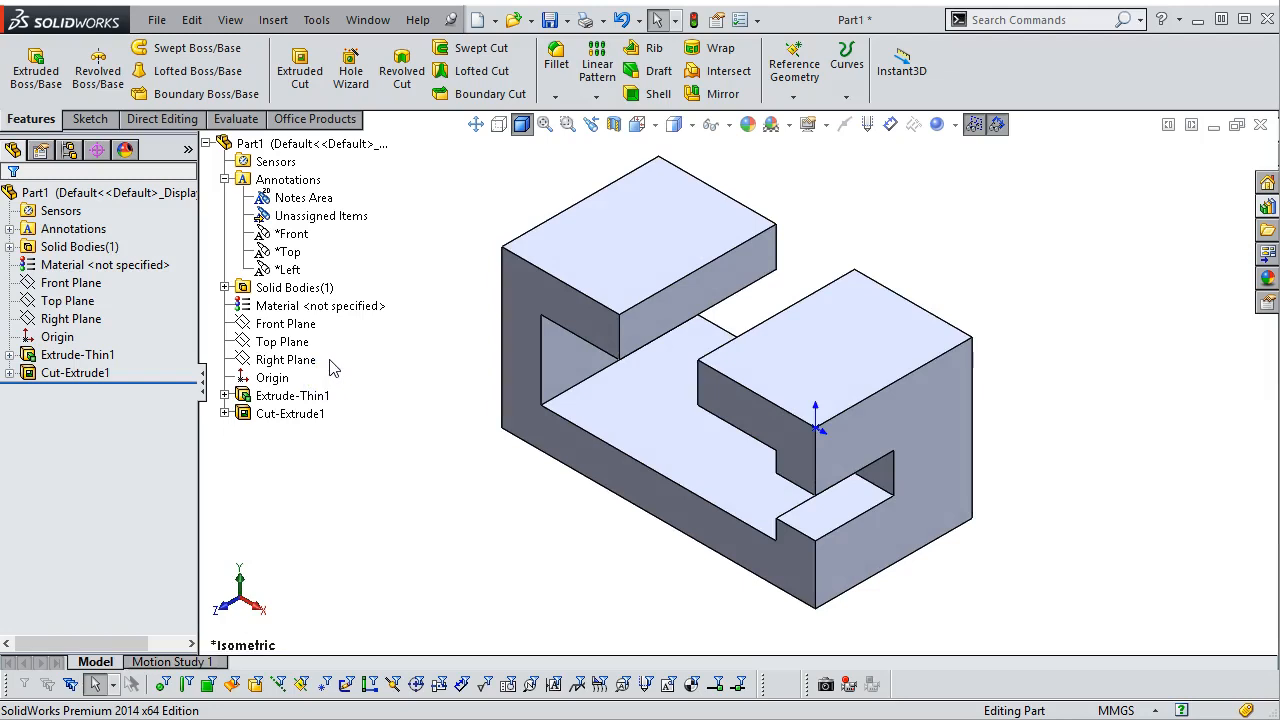
Step: Start saving the part and choose the Ch3-1 folder within 2019S SW Assignments on OneDrive as the location
left_click(551, 19)
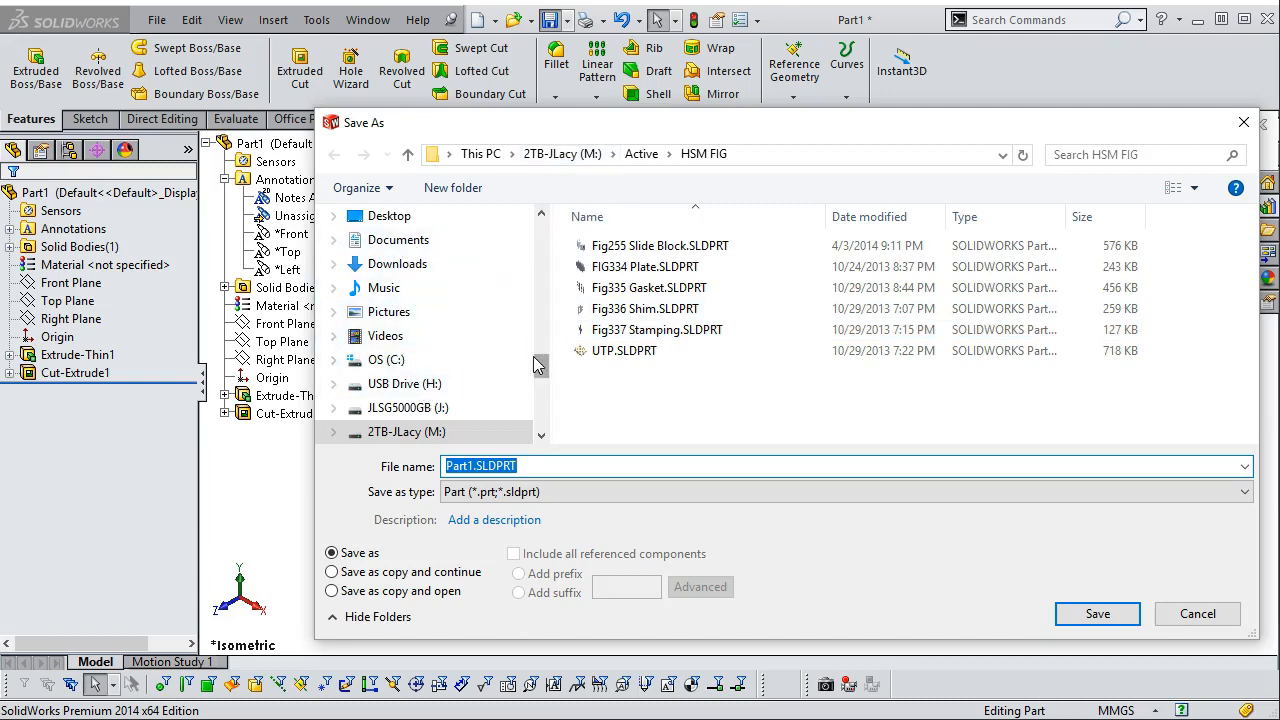
left_click_drag(537, 361, 546, 287)
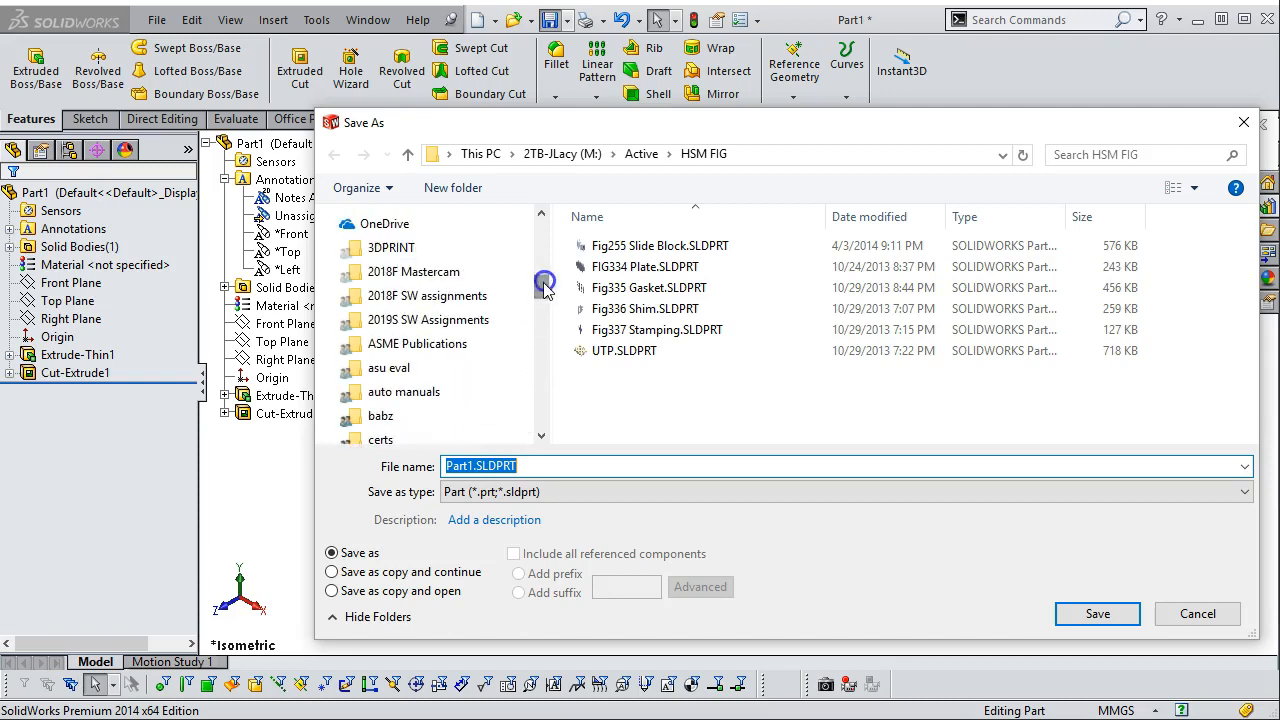
left_click(405, 321)
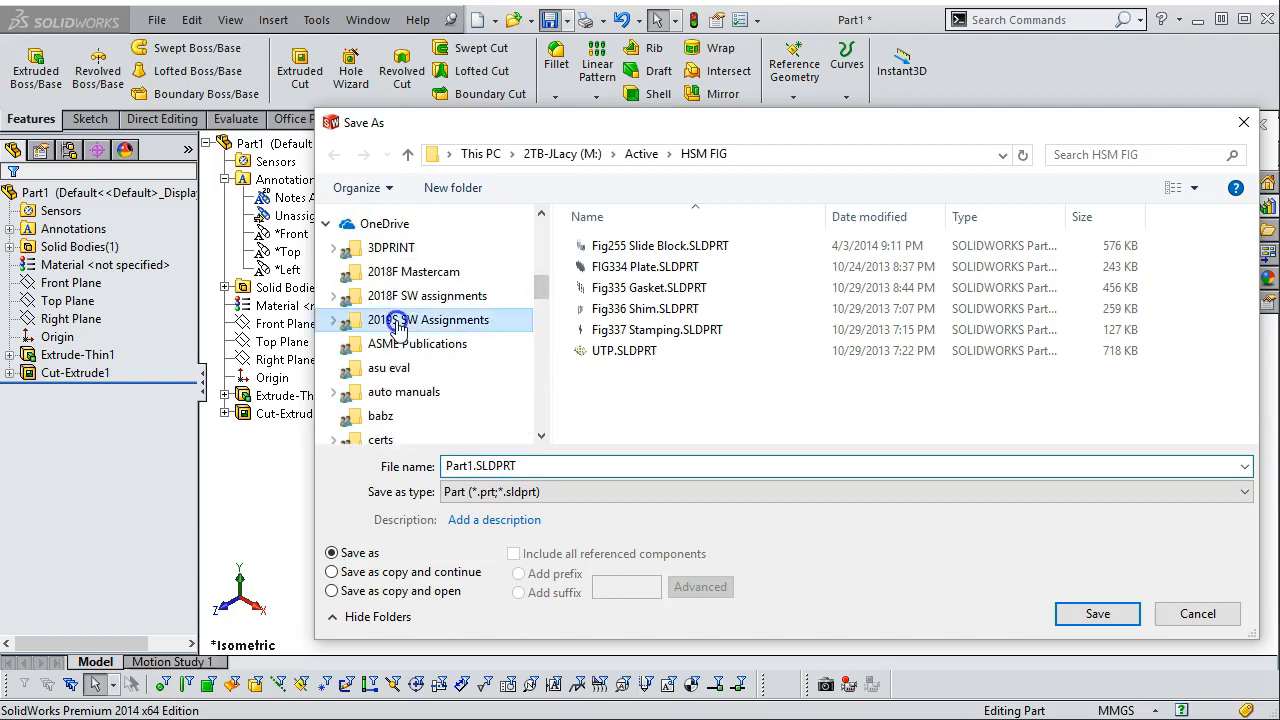
double_click(605, 333)
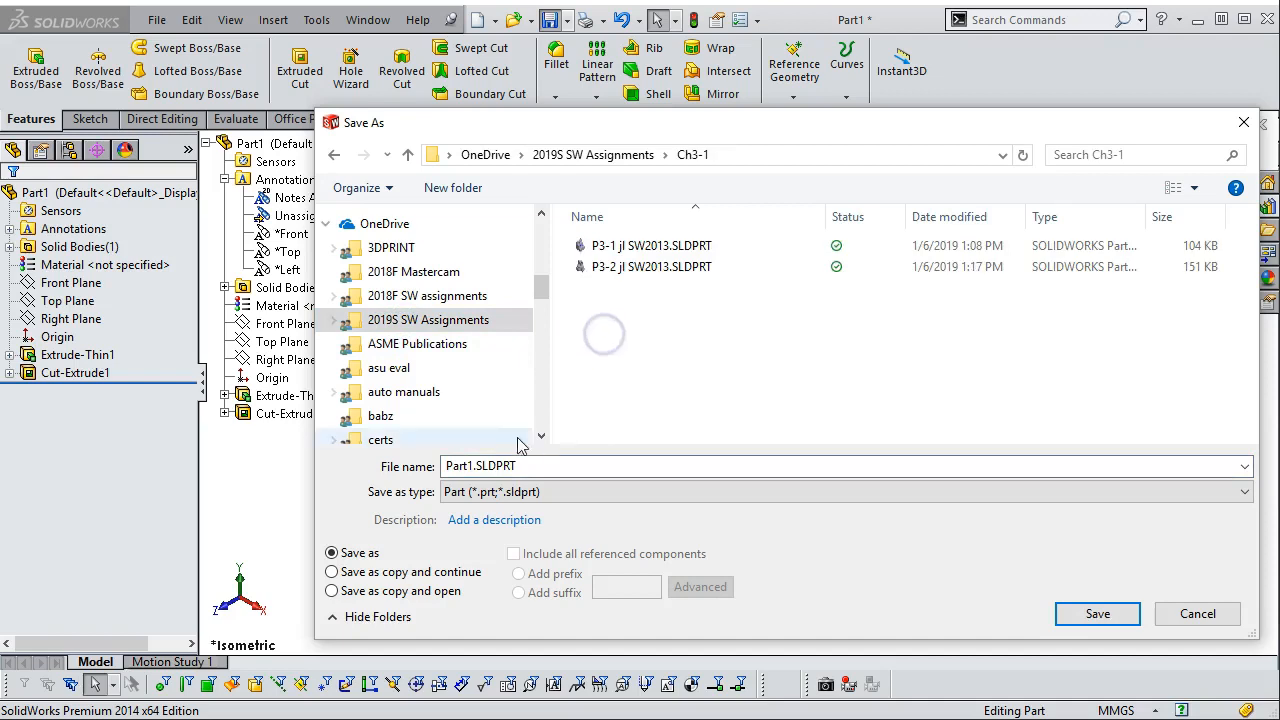
Step: Name the part file P3-3 jl SW2014.SLDPRT, reusing the P3-2 file's naming pattern, and save it
left_click(619, 268)
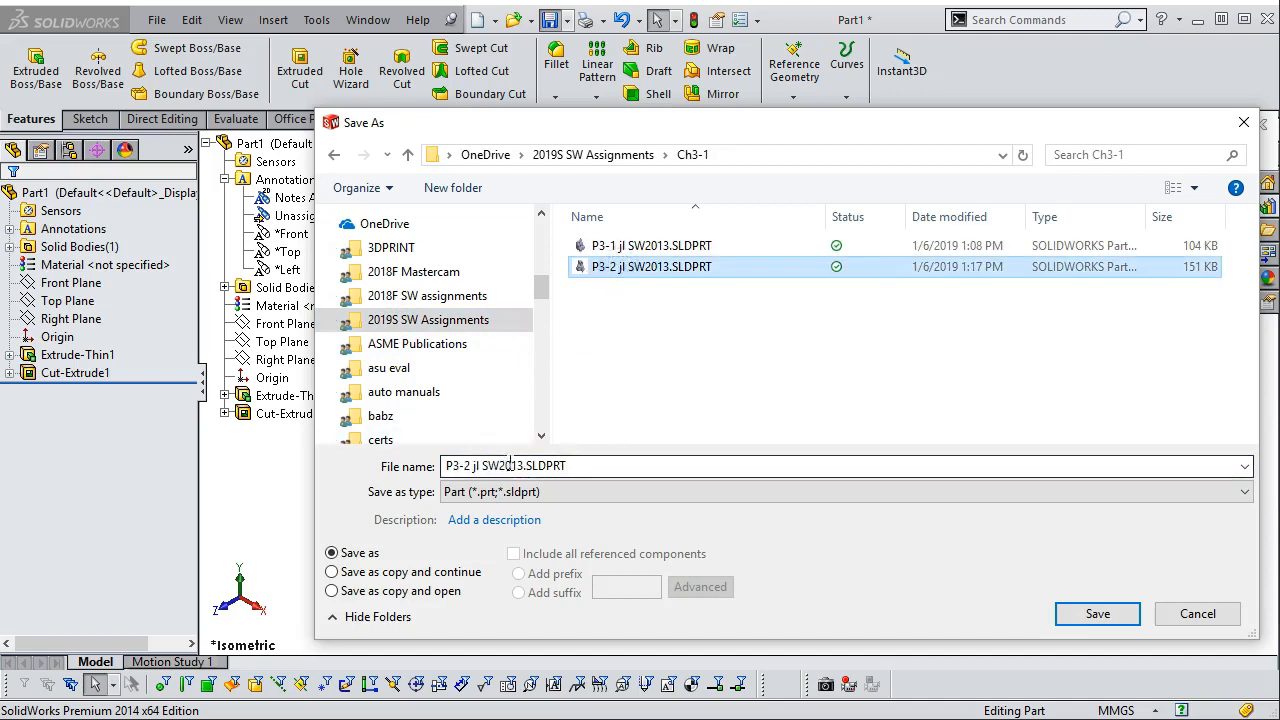
double_click(469, 467)
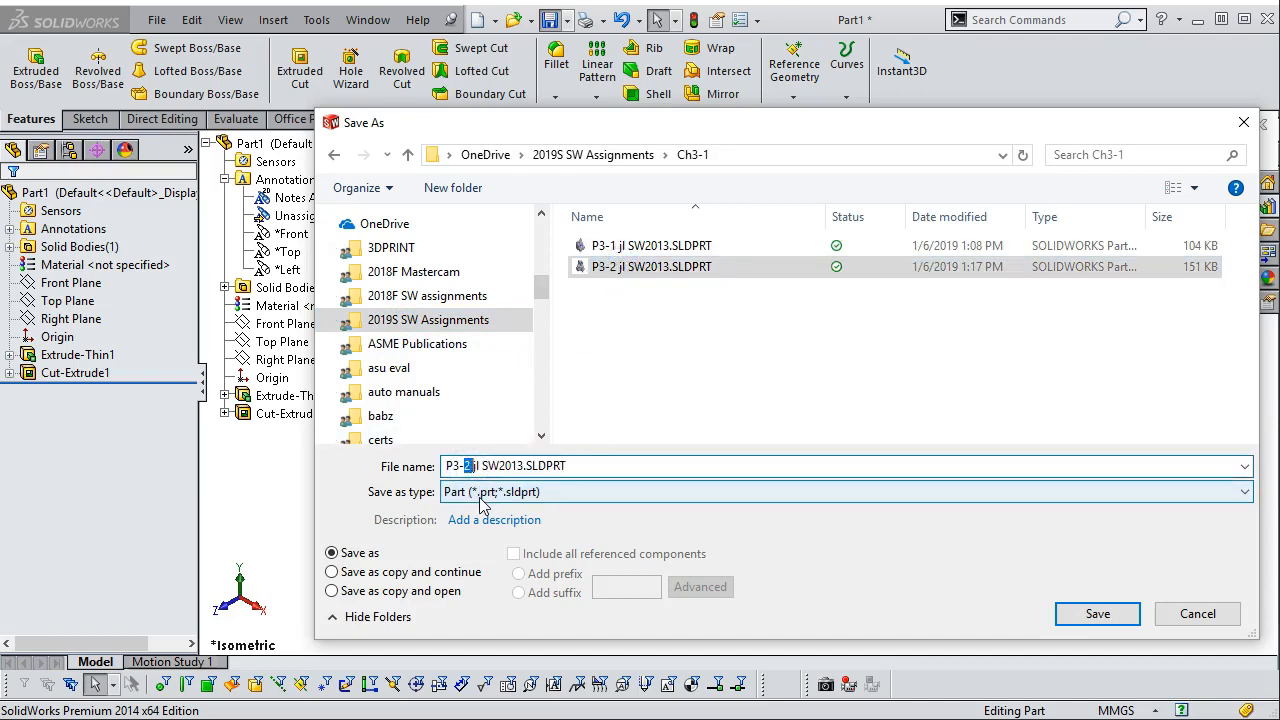
type("3")
left_click(519, 467)
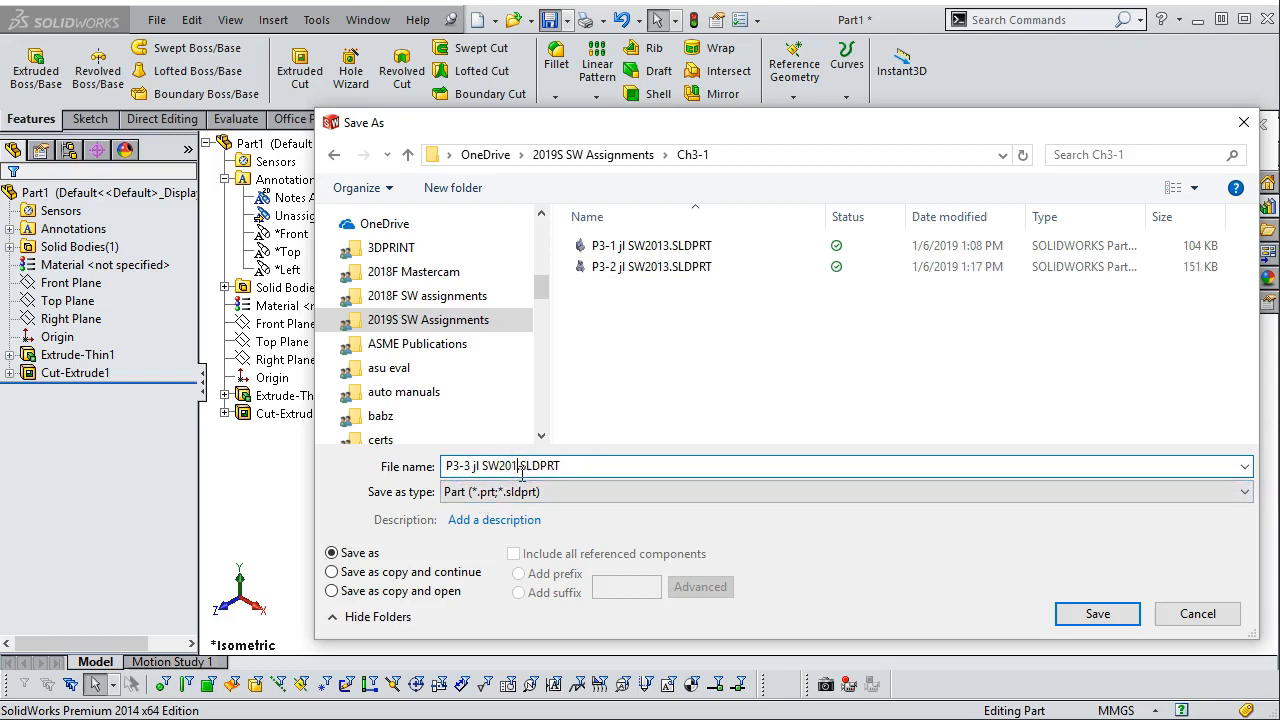
type("4")
left_click(1096, 612)
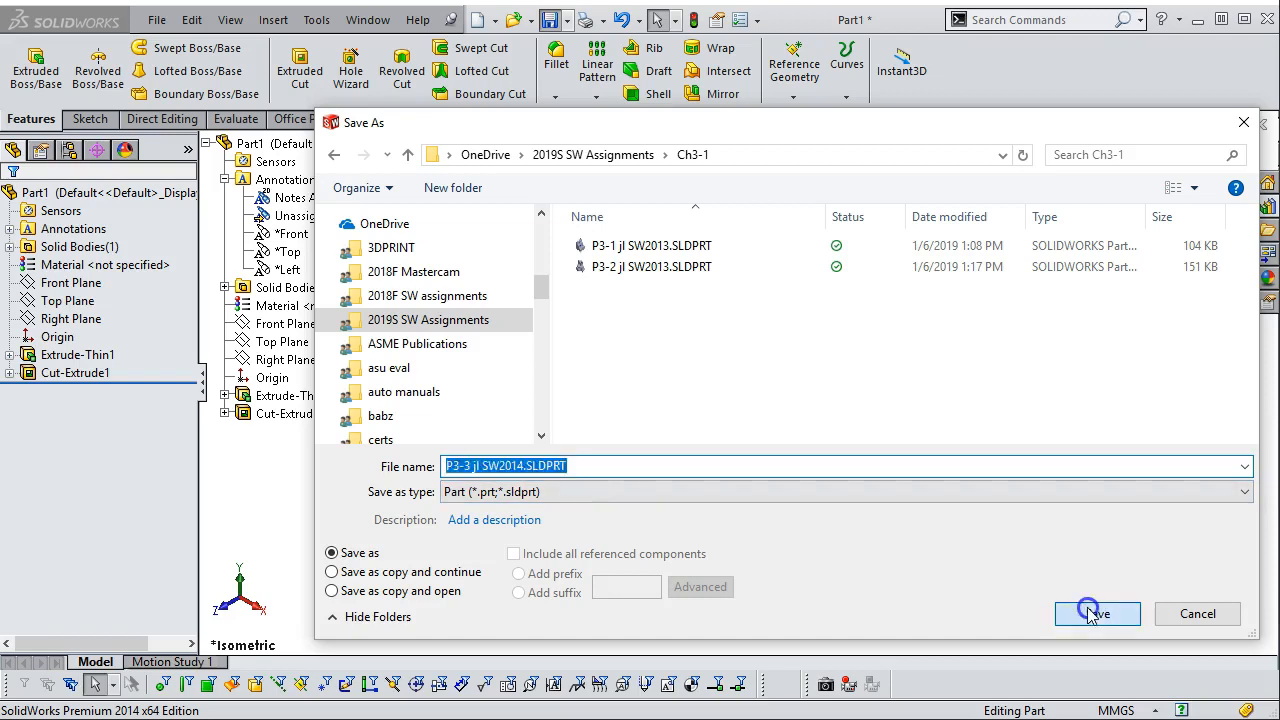